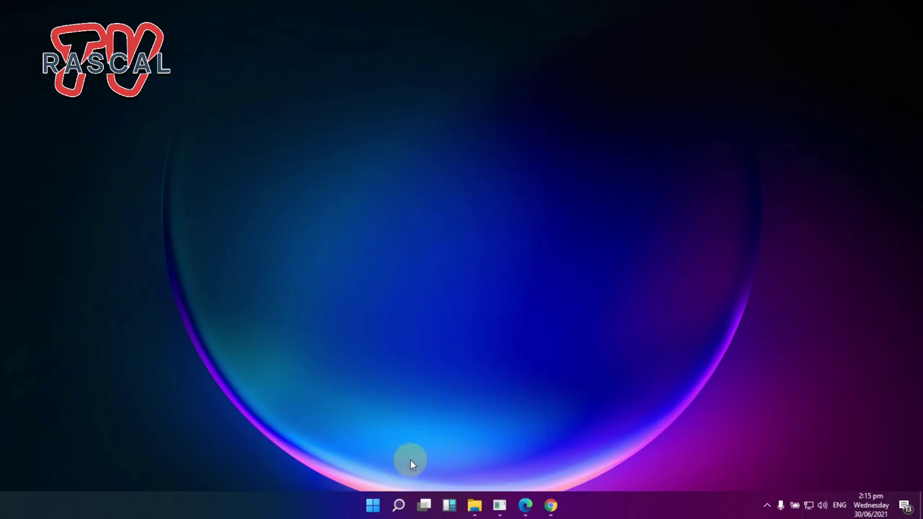
mouse_move(410, 470)
left_mouse_down()
mouse_move(377, 508)
mouse_move(427, 465)
mouse_move(409, 490)
mouse_move(443, 473)
left_mouse_up()
key("ctrl+z")
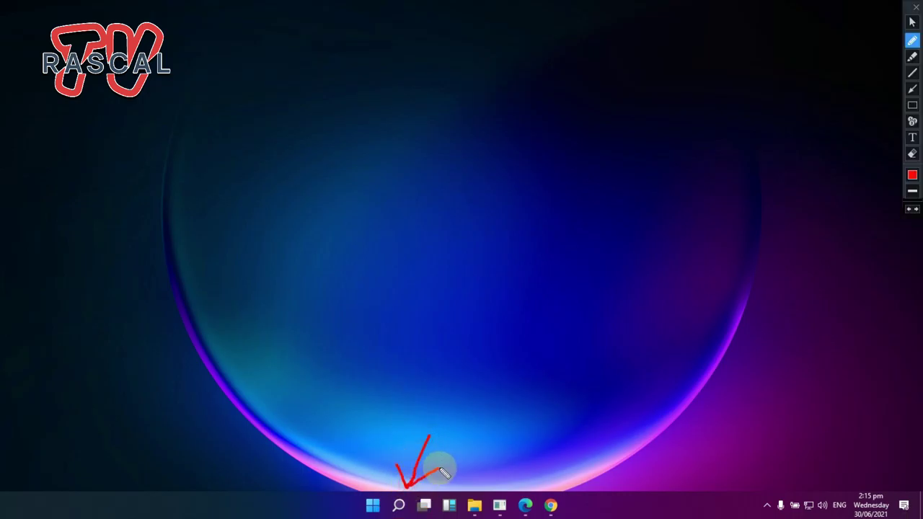
key("Escape")
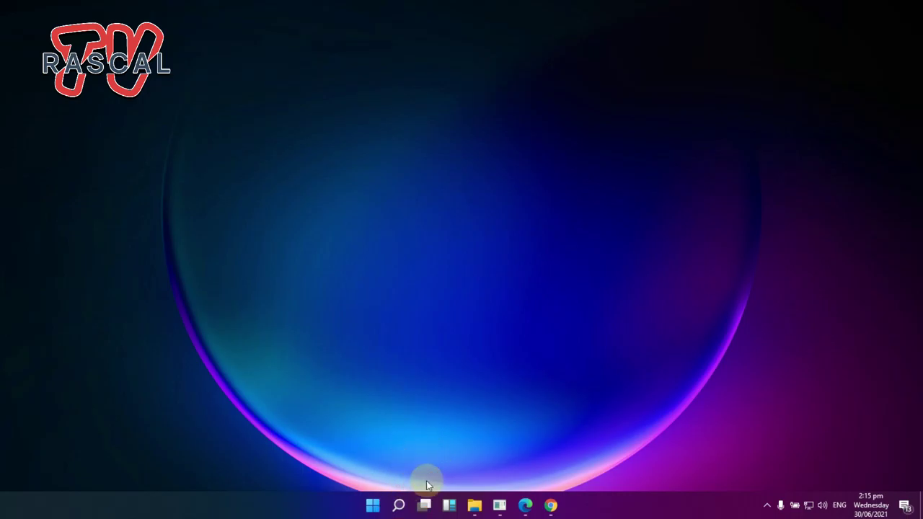
Search the system for "Default apps", open that settings page and switch to the Apps & features page.
left_click(398, 508)
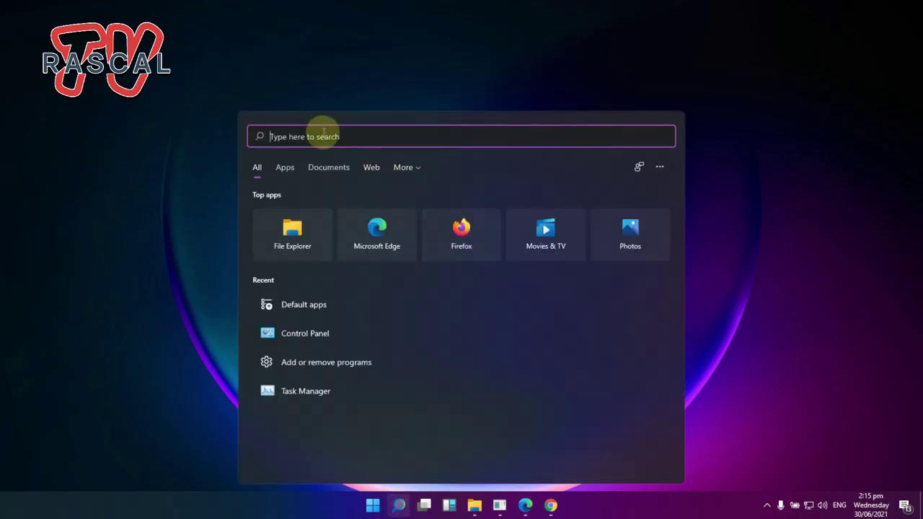
type("Discordefault apps")
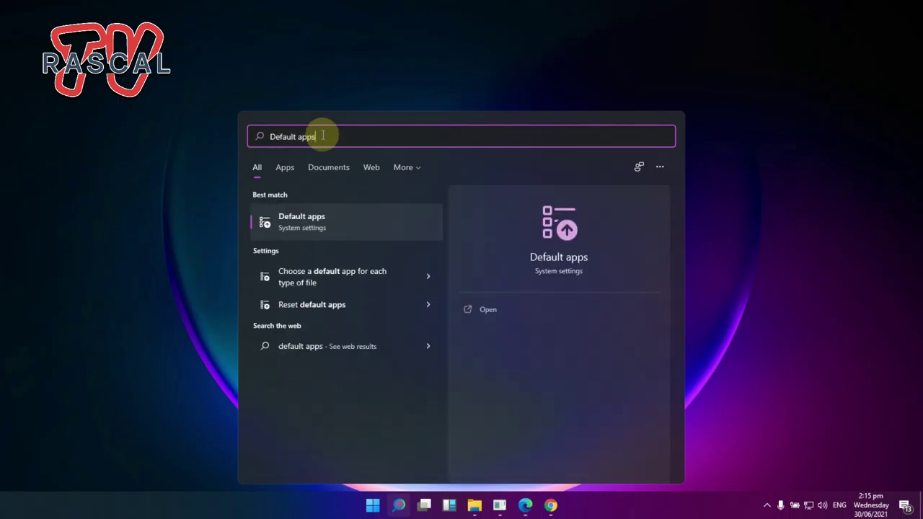
left_click(323, 221)
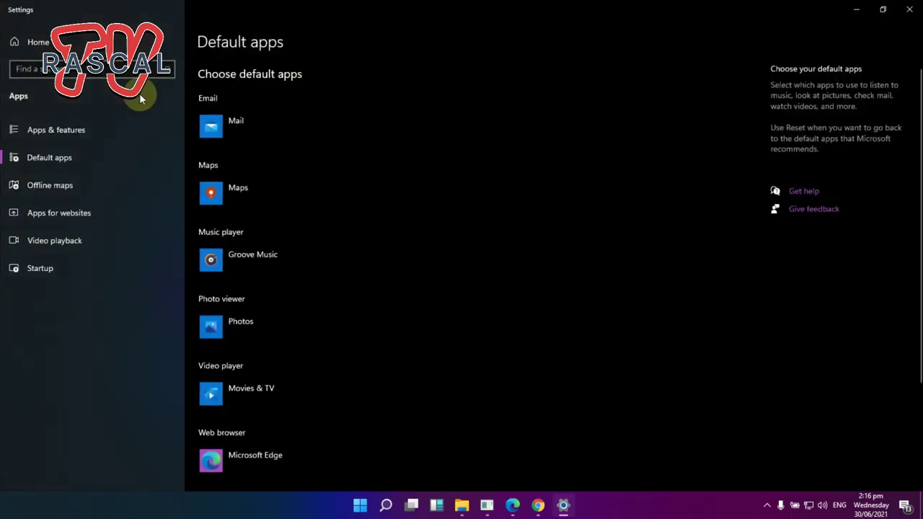
left_click(168, 127)
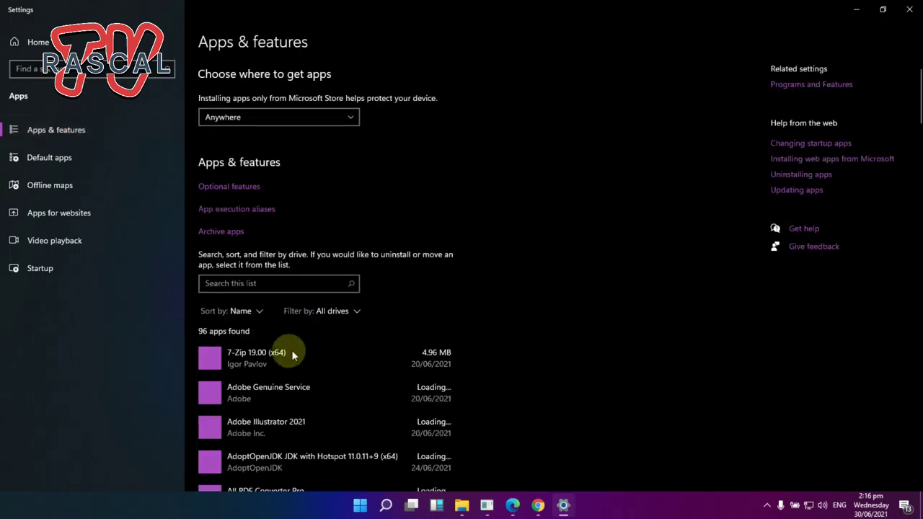
Look through the whole list of installed apps for programs that are no longer needed.
scroll(393, 289, "down", 2)
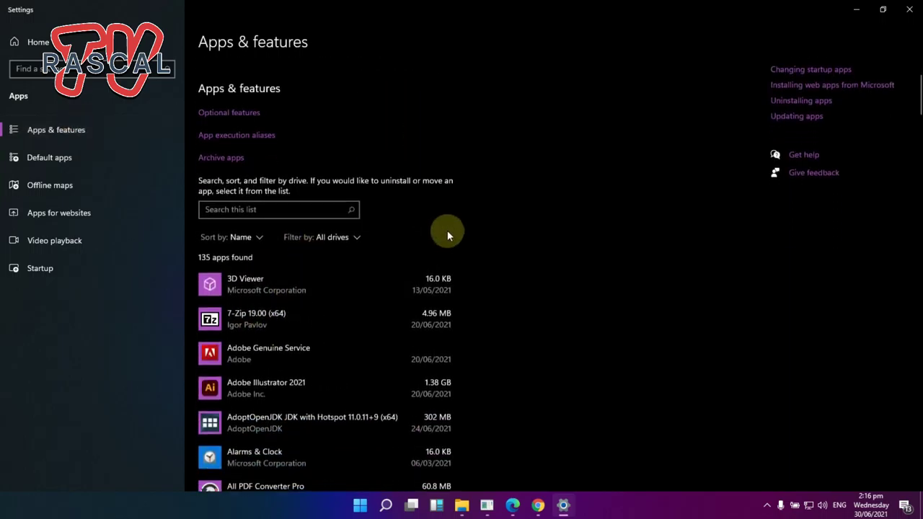
scroll(368, 267, "down", 2)
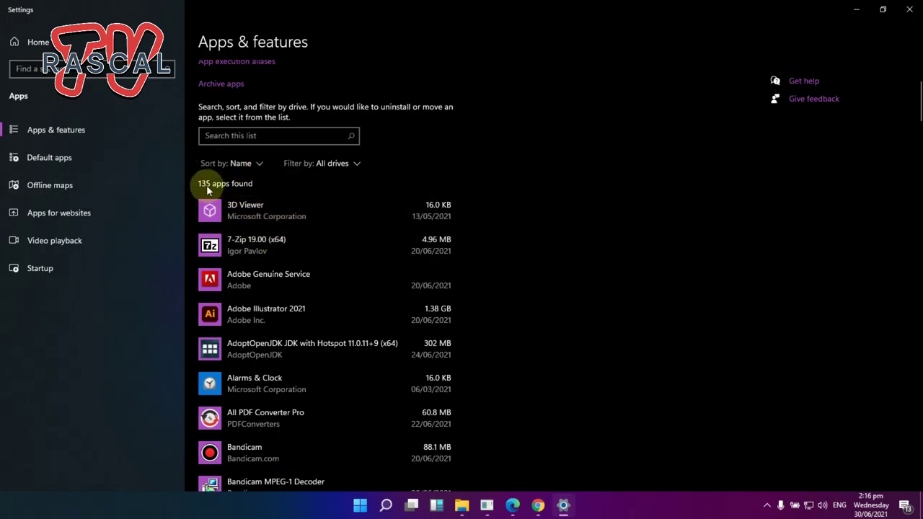
scroll(208, 185, "down", 2)
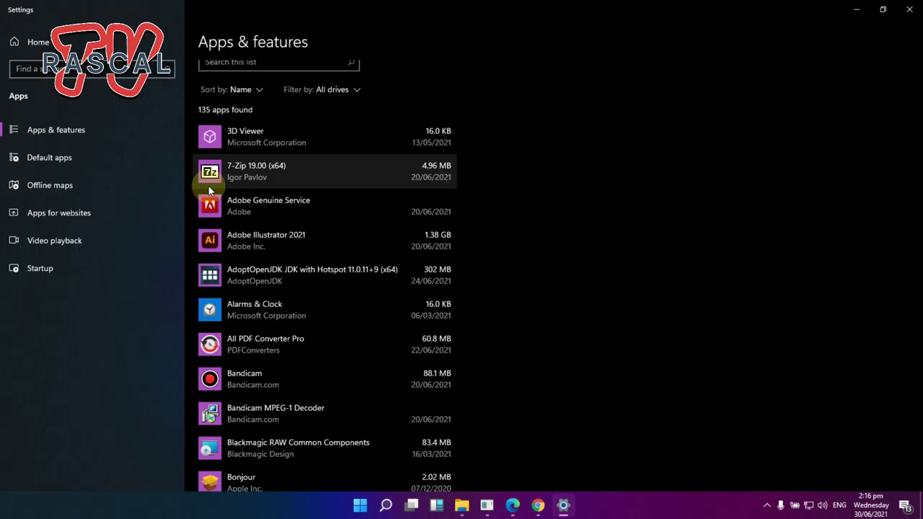
scroll(209, 188, "down", 6)
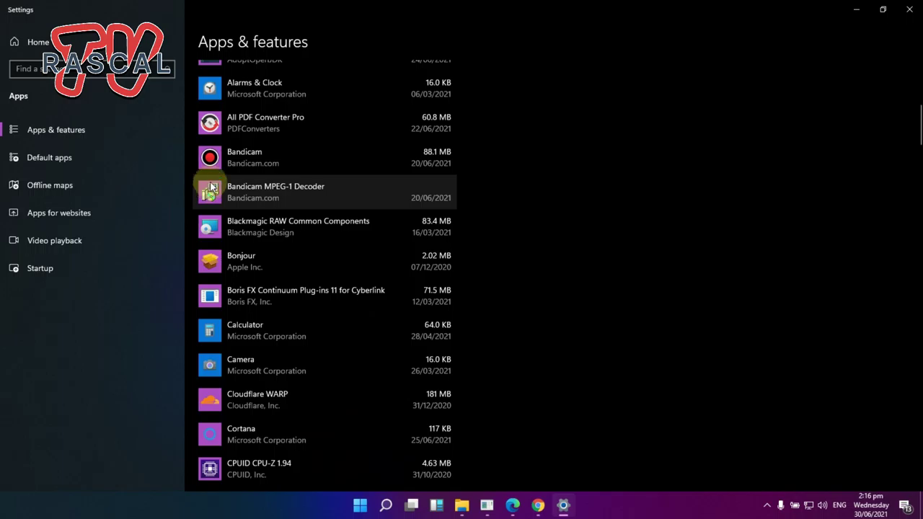
scroll(210, 186, "down", 2)
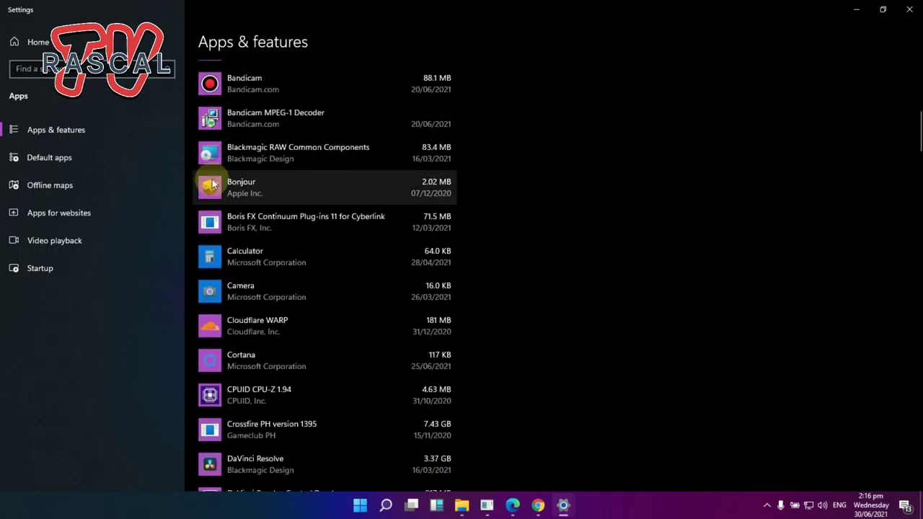
scroll(211, 184, "down", 2)
scroll(211, 179, "down", 6)
scroll(211, 178, "down", 6)
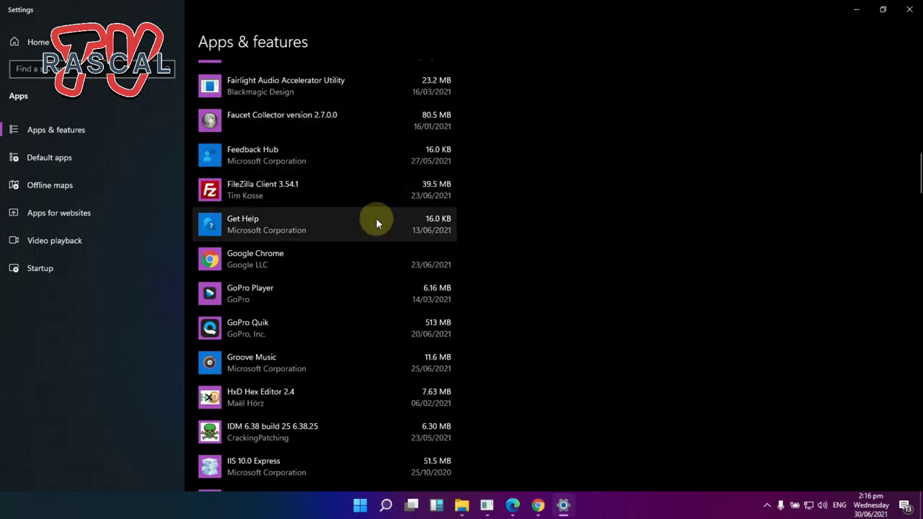
scroll(376, 218, "down", 7)
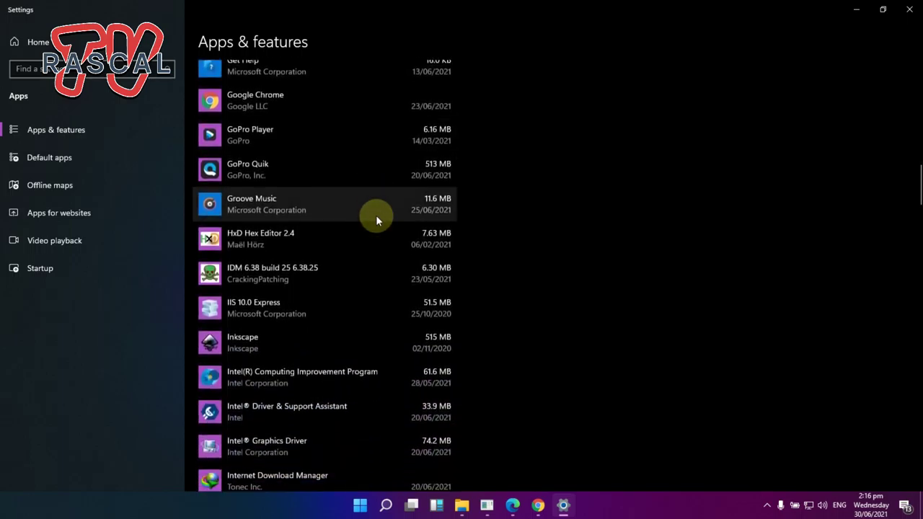
scroll(376, 215, "down", 4)
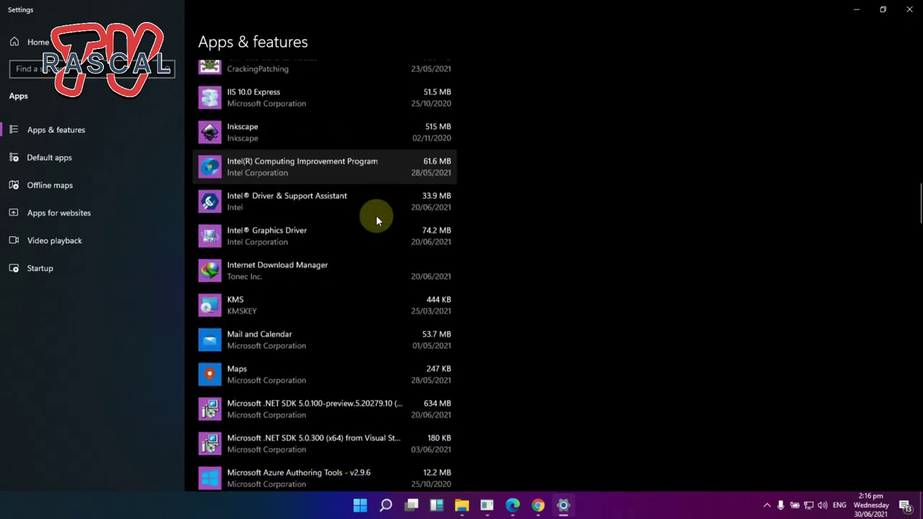
scroll(376, 215, "down", 6)
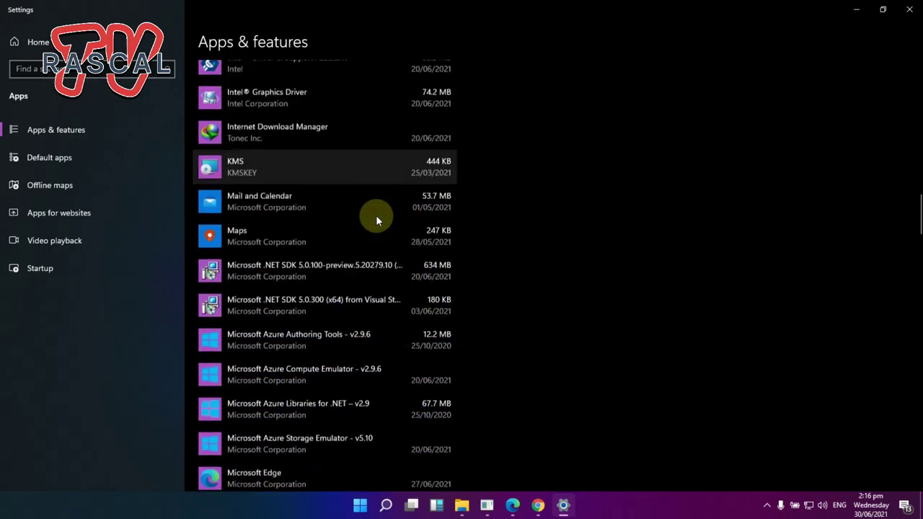
scroll(376, 218, "down", 9)
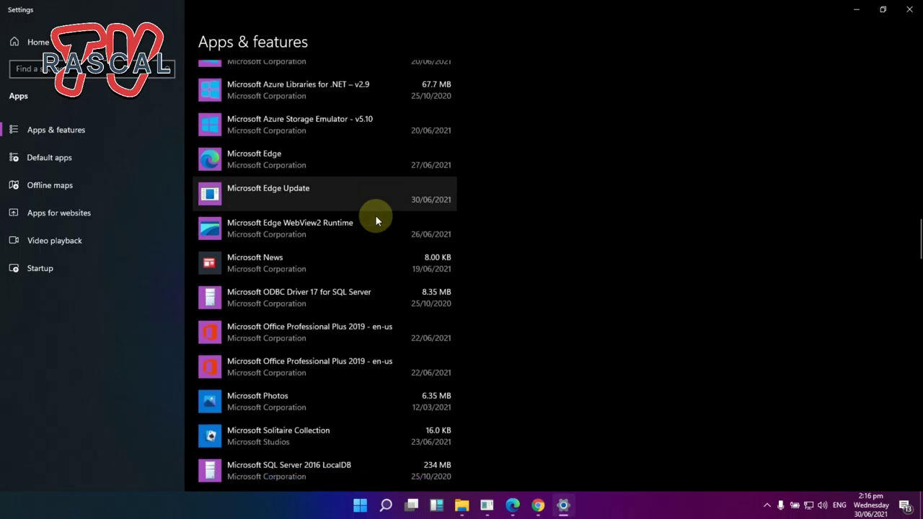
scroll(376, 218, "down", 20)
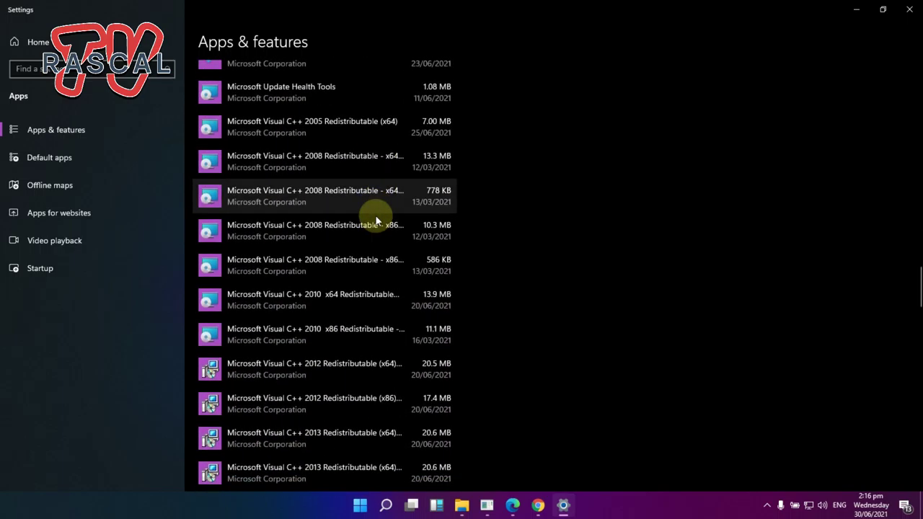
scroll(376, 220, "down", 6)
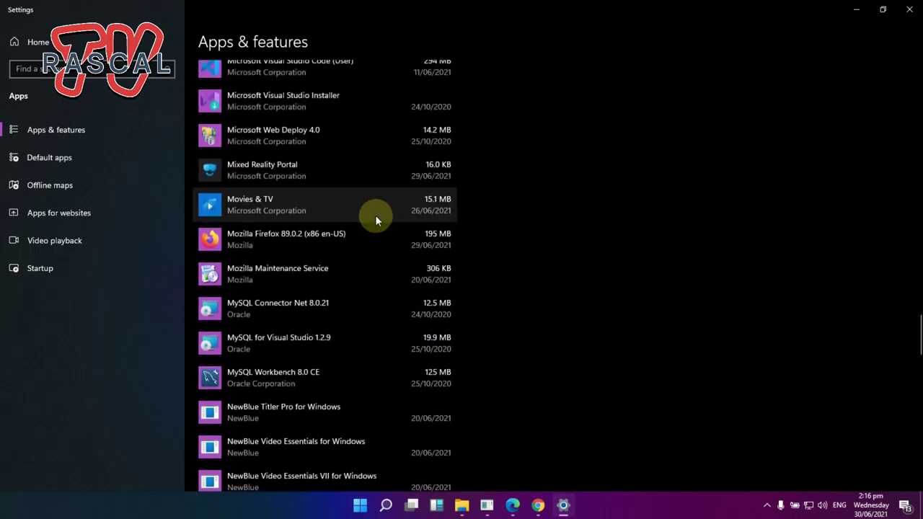
scroll(375, 215, "down", 8)
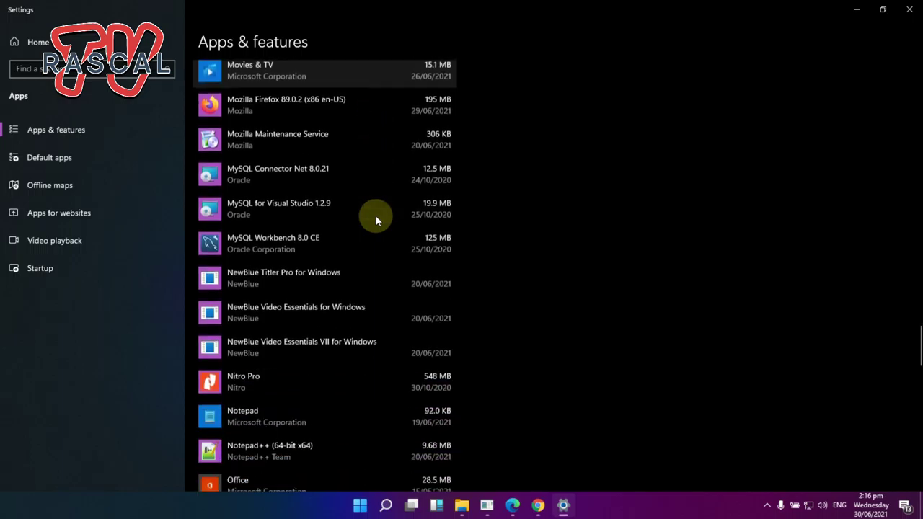
scroll(375, 216, "down", 8)
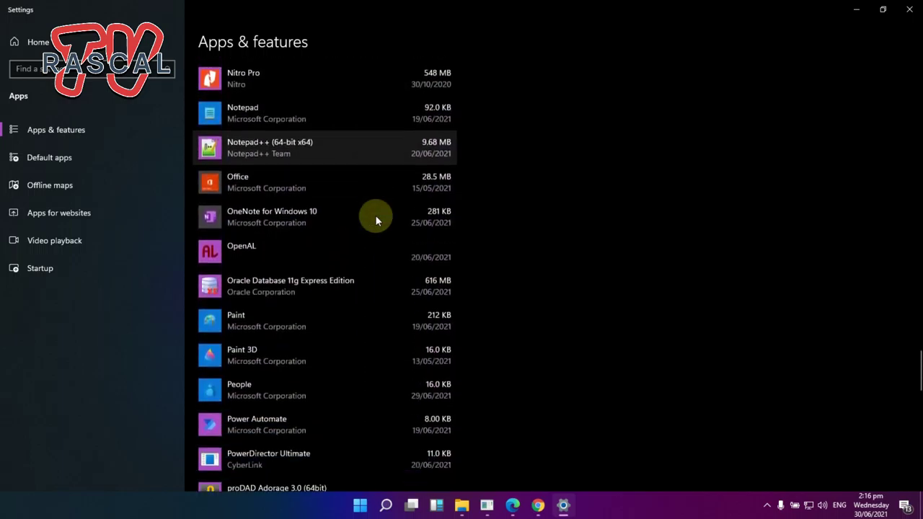
scroll(375, 215, "down", 6)
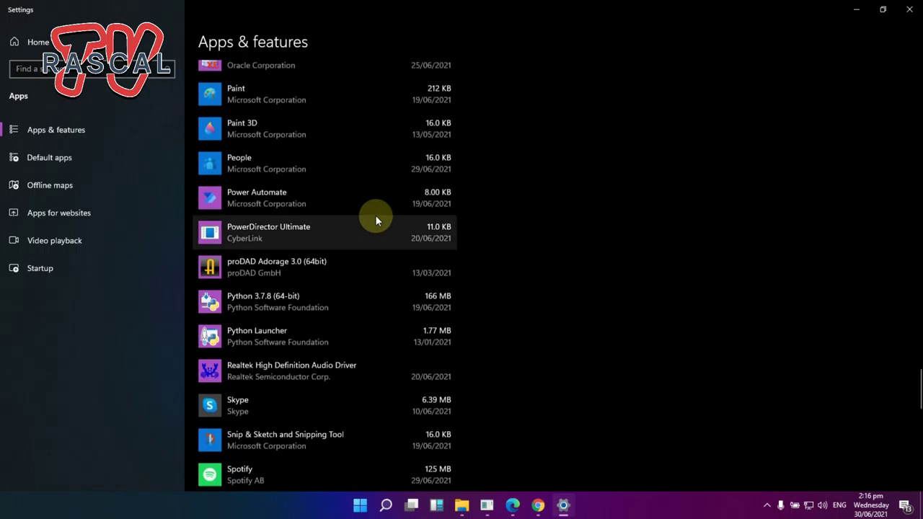
scroll(375, 215, "down", 4)
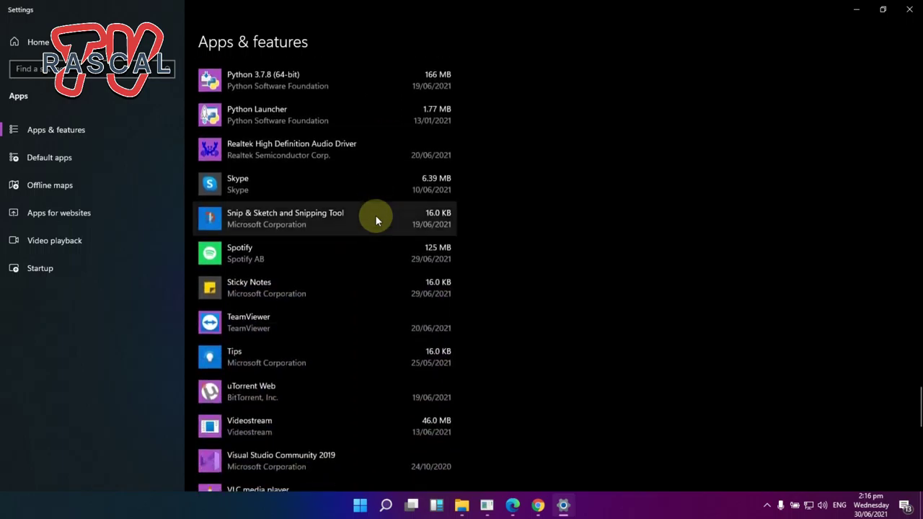
scroll(375, 215, "down", 6)
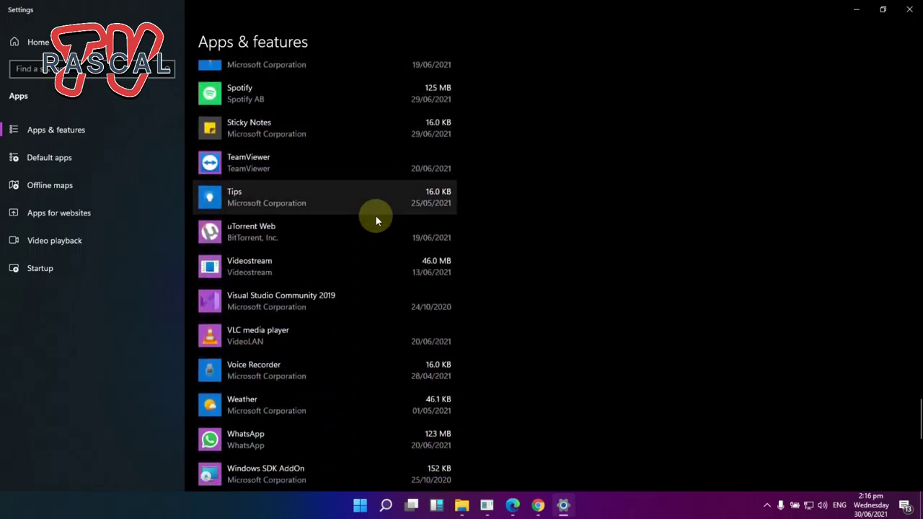
scroll(375, 215, "down", 5)
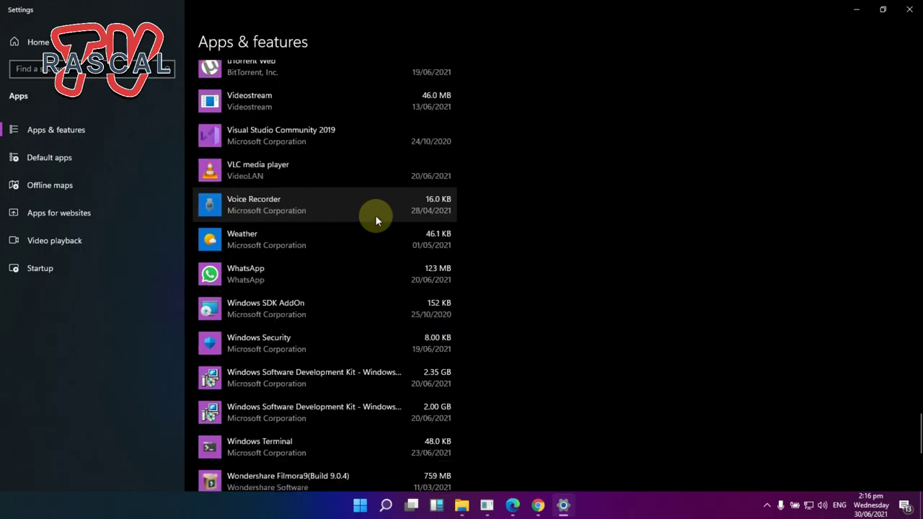
scroll(375, 215, "down", 6)
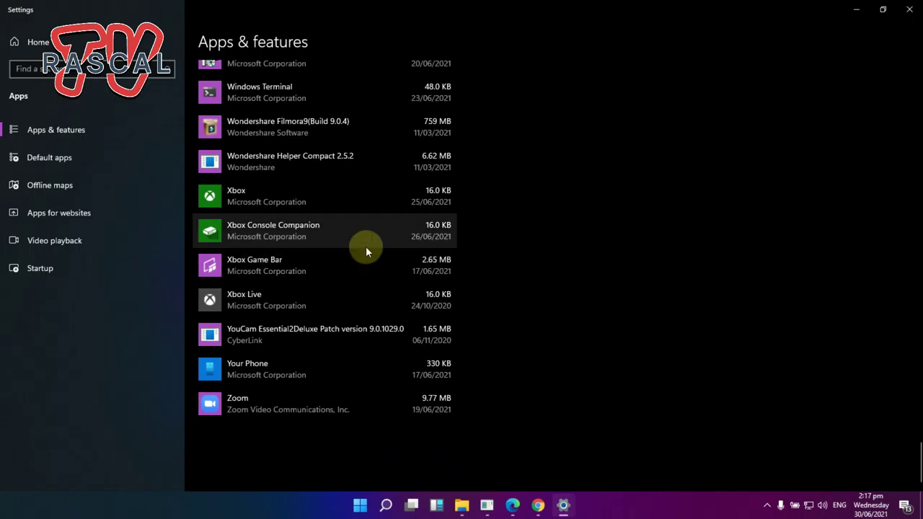
Try to uninstall YouCam Essential2Deluxe Patch version 9.0.1029.0 and dismiss the resulting dialog.
left_click(360, 332)
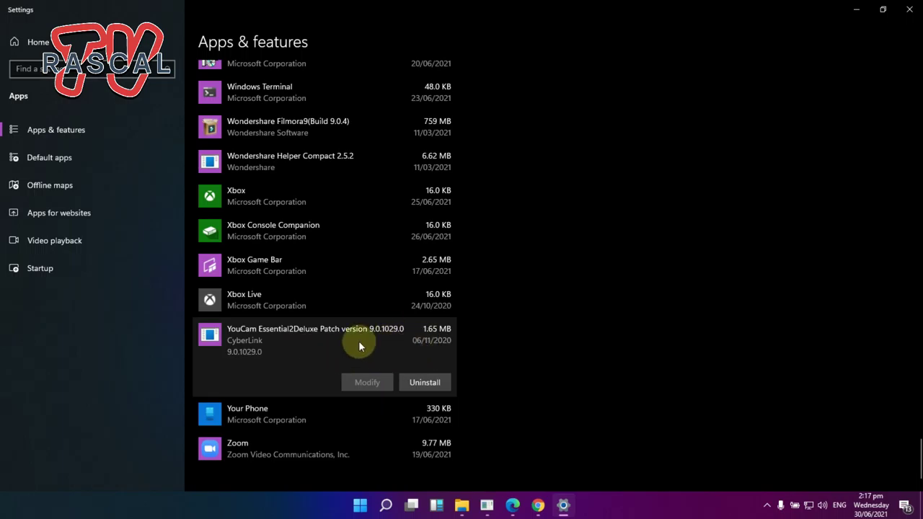
left_click(426, 383)
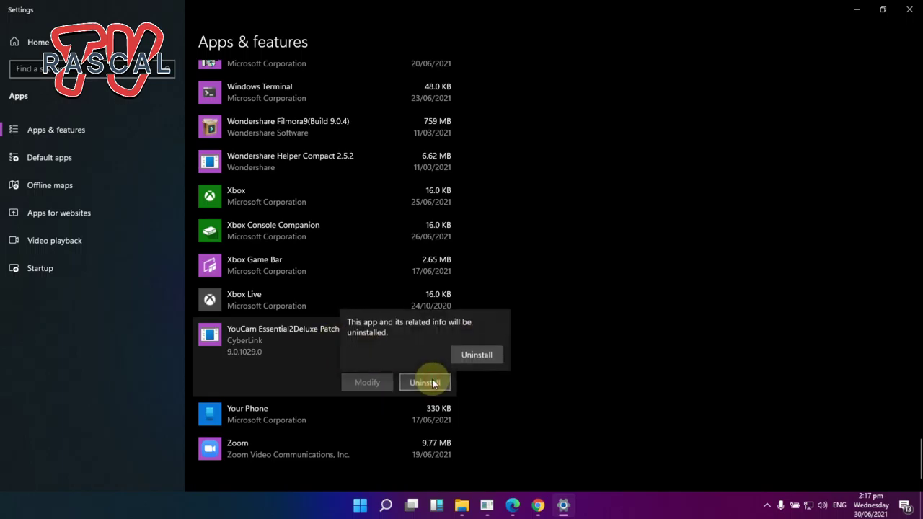
left_click(469, 355)
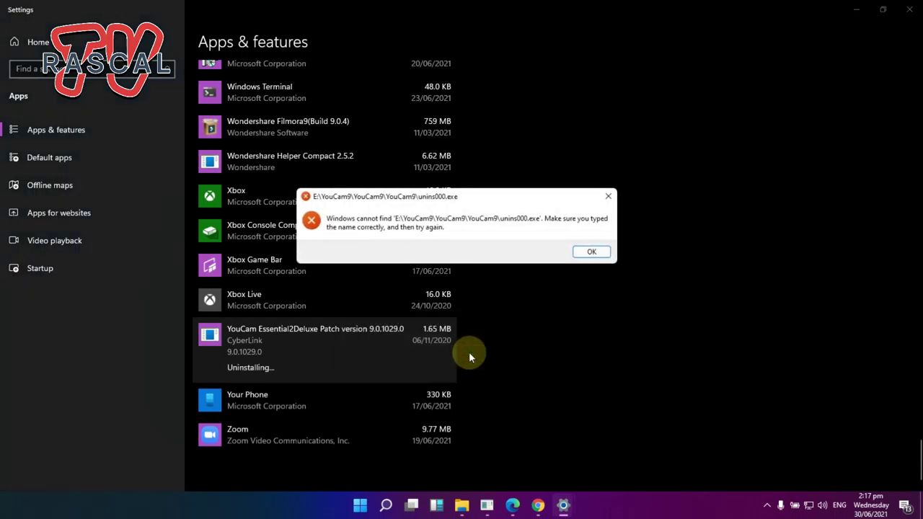
left_click(603, 252)
Find Cloudflare WARP in the list of installed apps and uninstall it, confirming the removal.
scroll(604, 254, "up", 4)
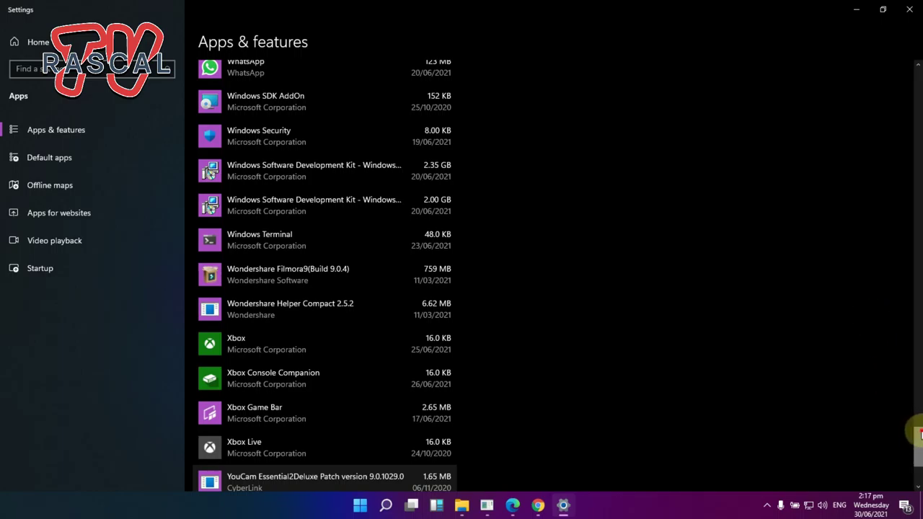
left_click(917, 410)
left_click_drag(917, 409, 912, 94)
scroll(351, 210, "down", 3)
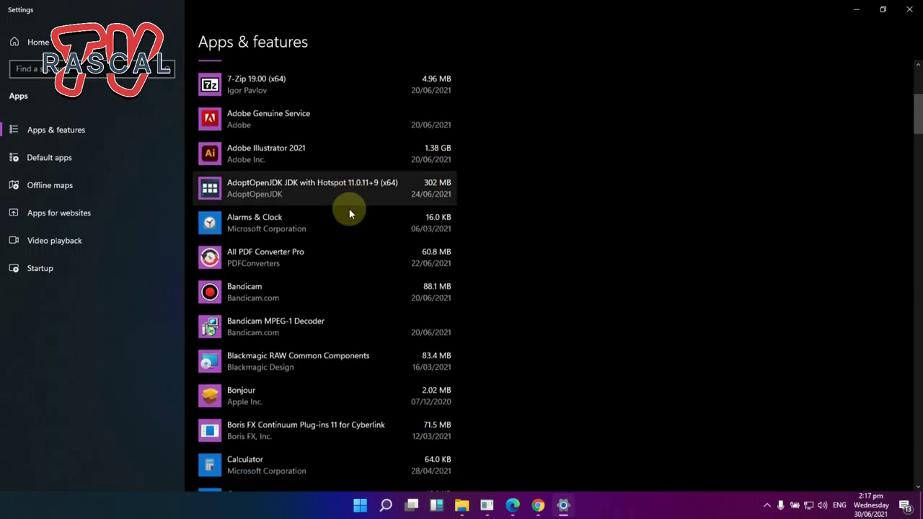
scroll(349, 211, "down", 2)
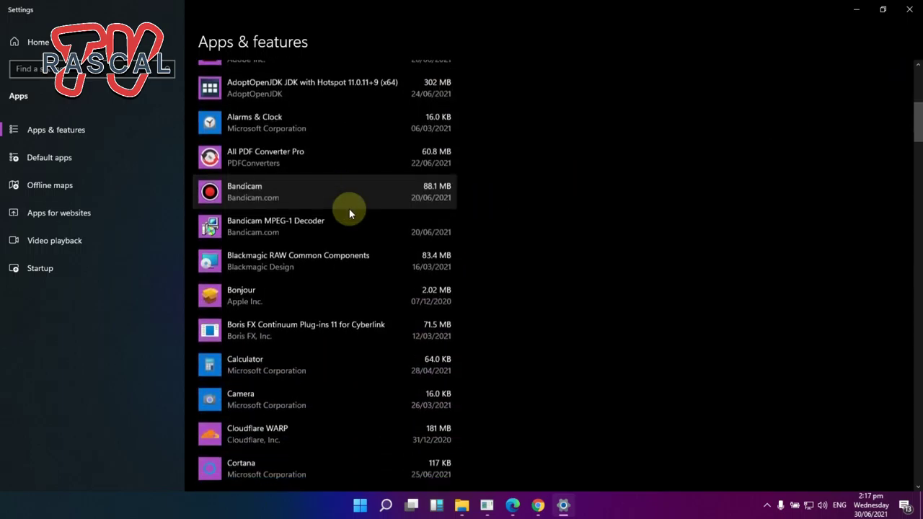
scroll(350, 212, "down", 1)
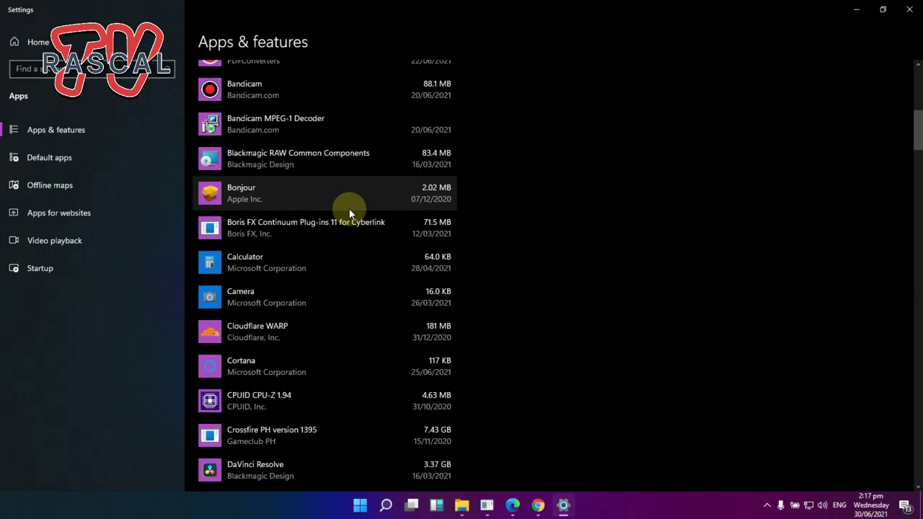
scroll(350, 211, "down", 3)
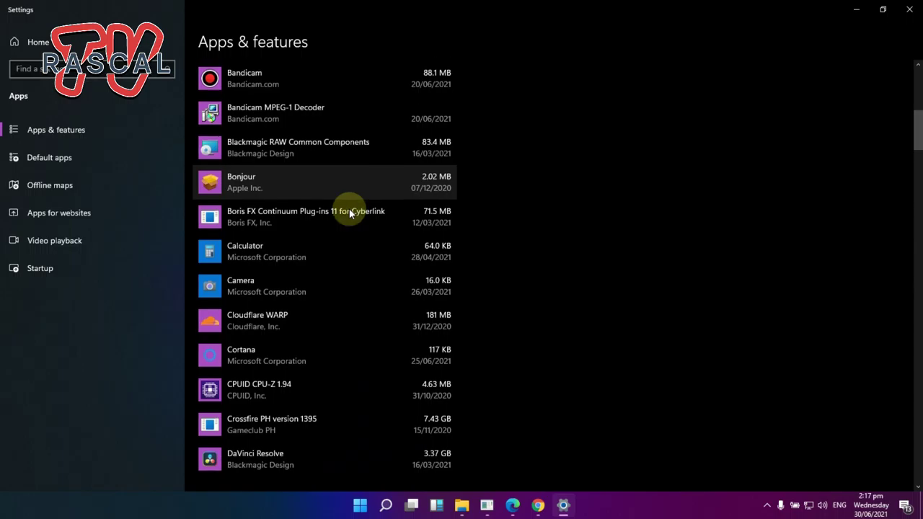
left_click(453, 190)
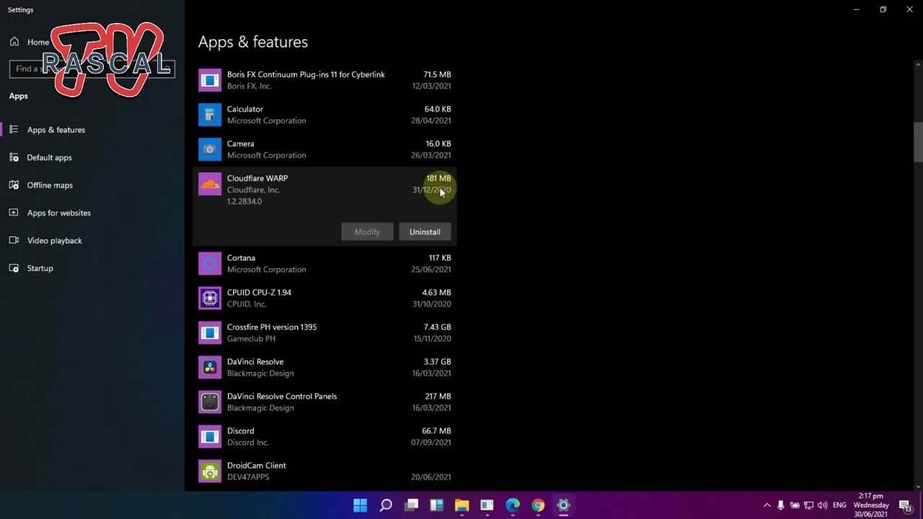
left_click(443, 231)
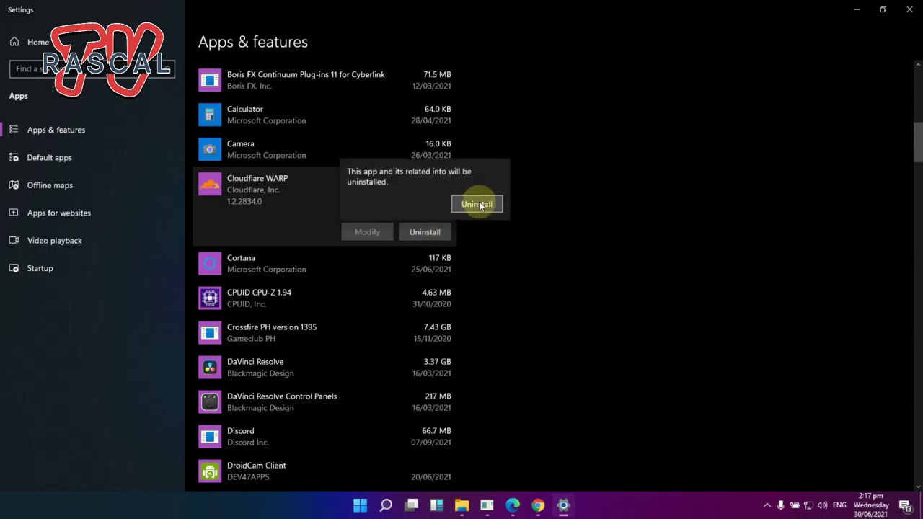
left_click(478, 205)
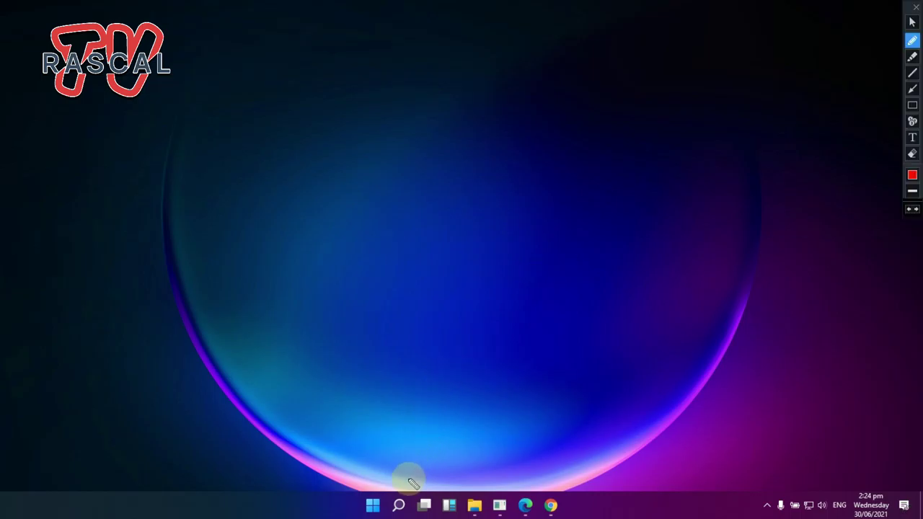
Circle the taskbar search icon in red with the drawing overlay and clear the mark.
mouse_move(405, 482)
left_mouse_down()
mouse_move(391, 503)
mouse_move(410, 501)
mouse_move(407, 477)
left_mouse_up()
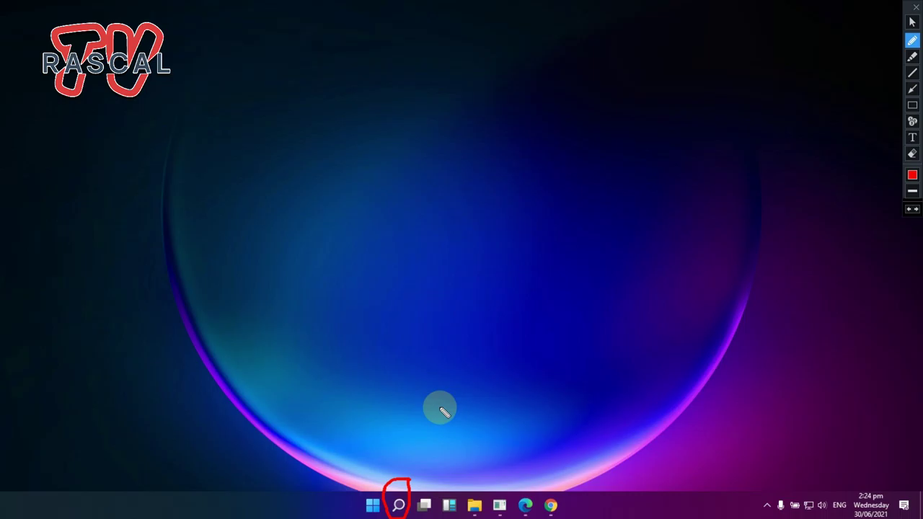
key("Escape")
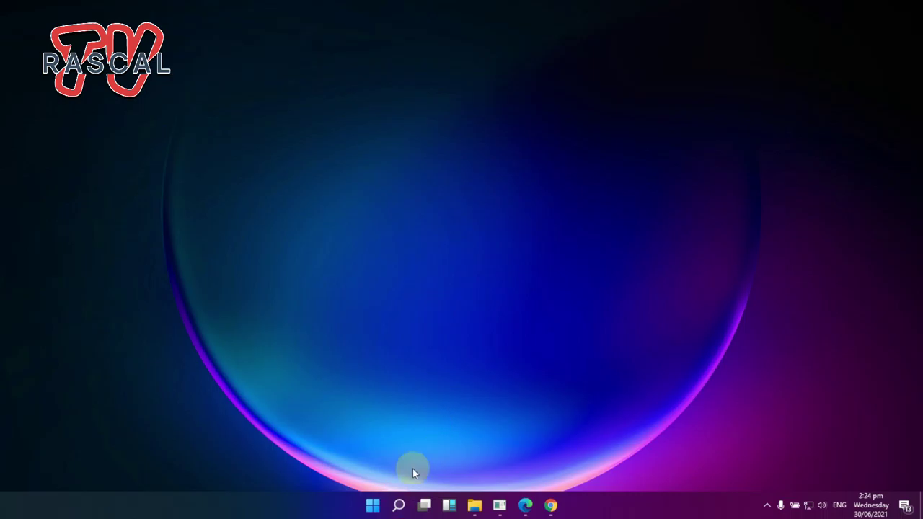
Search the system for "background" and open the Background apps settings page.
left_click(397, 506)
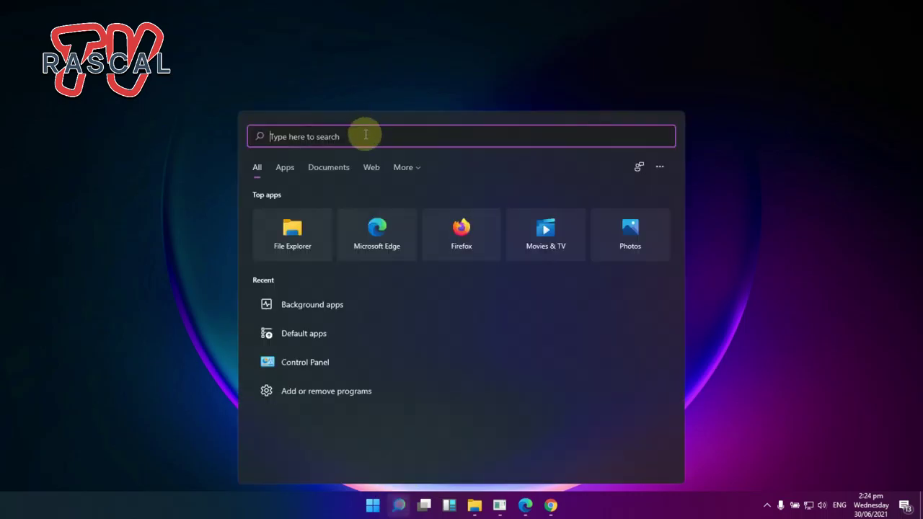
type("bac")
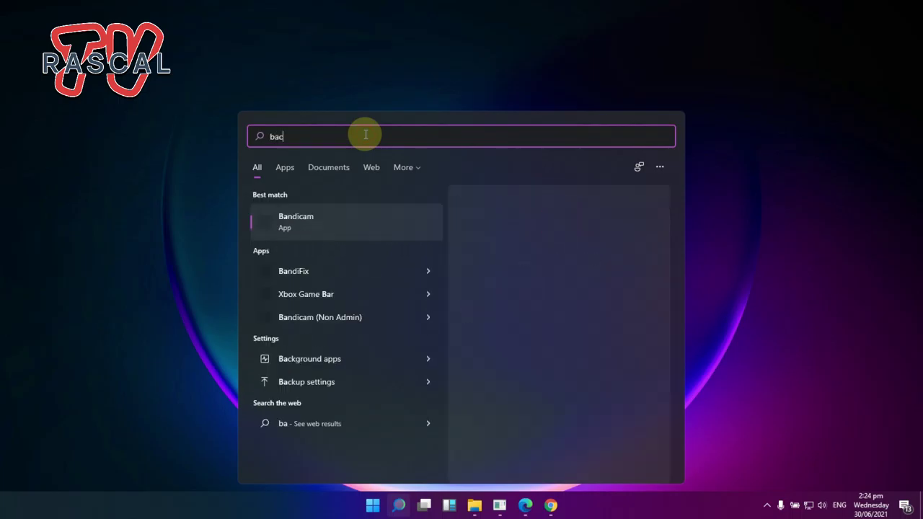
type("kground")
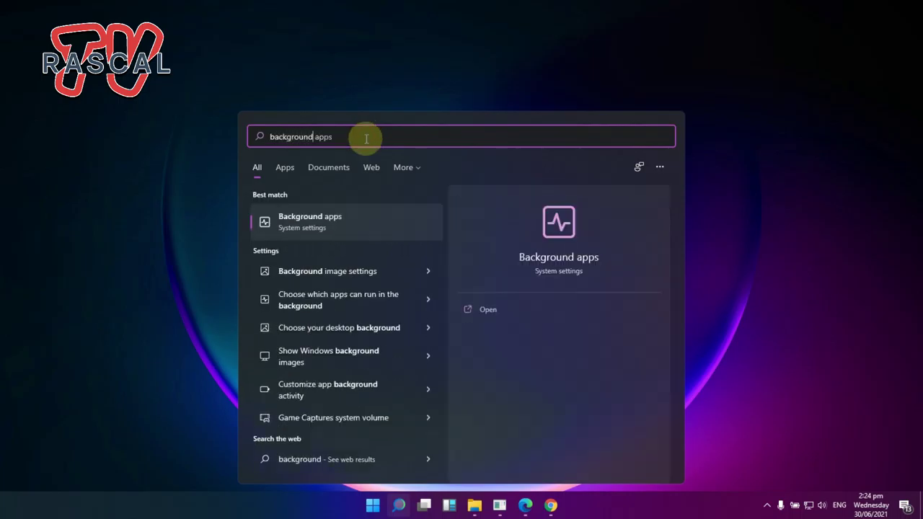
left_click(342, 225)
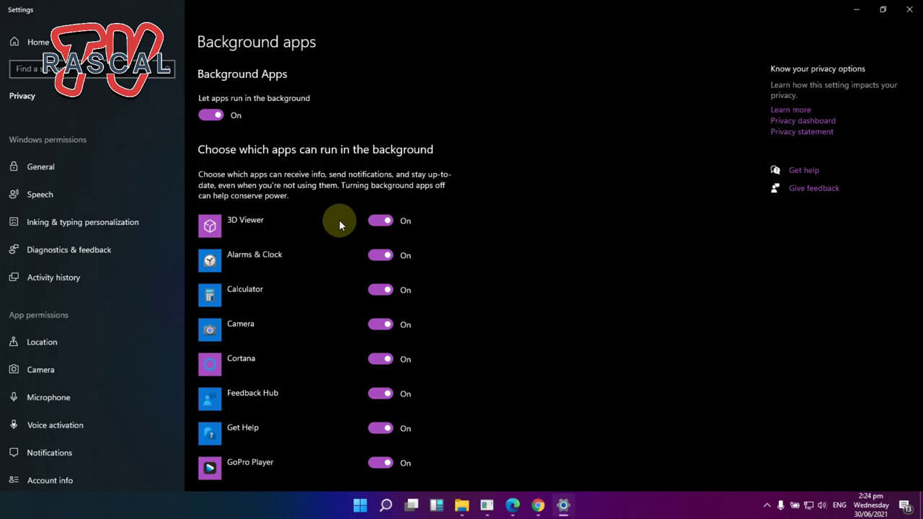
Turn off background running for Camera and GoPro Player.
scroll(339, 220, "down", 2)
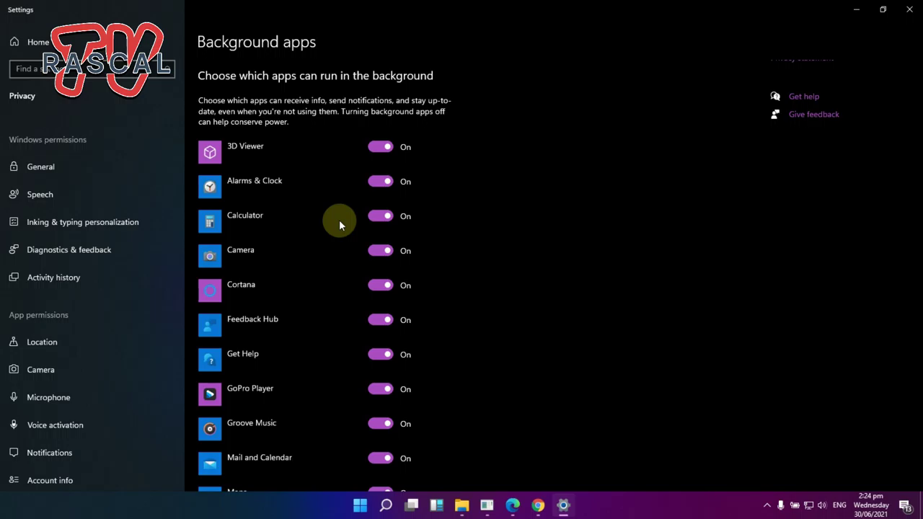
left_click(392, 251)
scroll(512, 227, "down", 2)
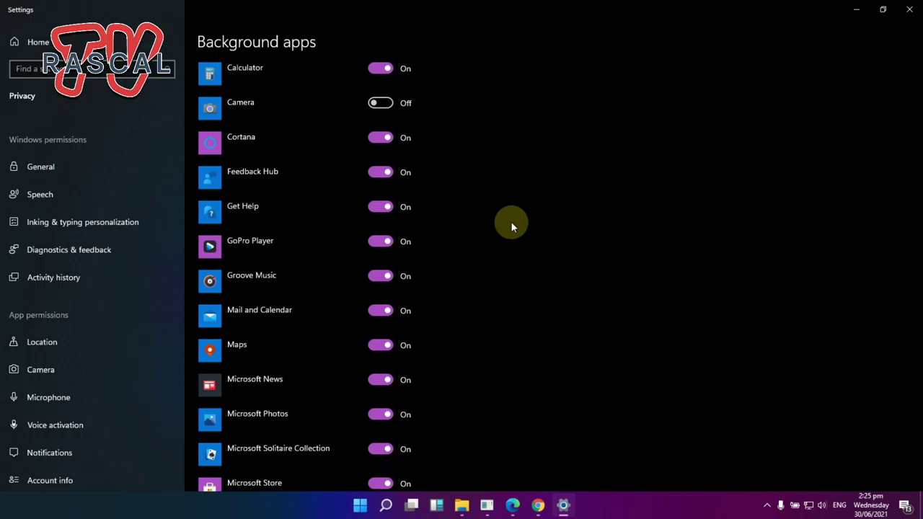
left_click(384, 243)
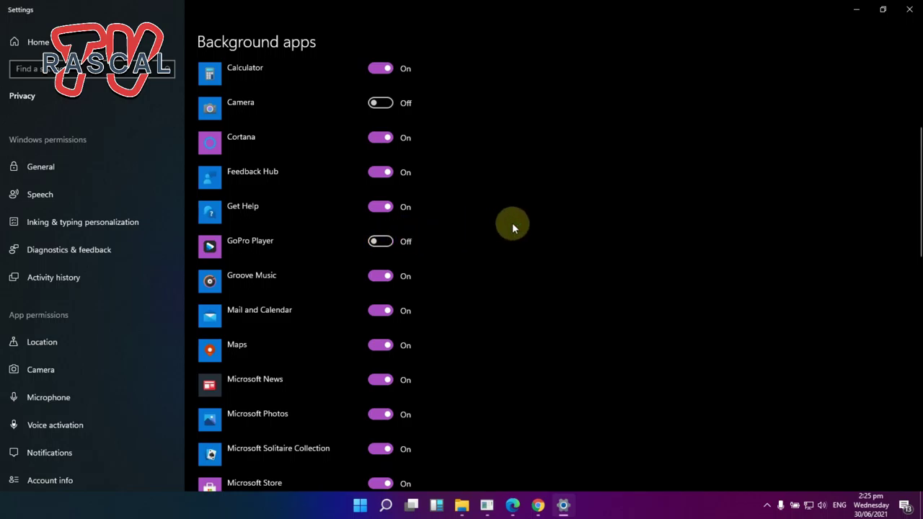
Turn off background running for Skype and Spotify.
scroll(511, 228, "down", 3)
scroll(513, 228, "down", 1)
scroll(512, 228, "down", 2)
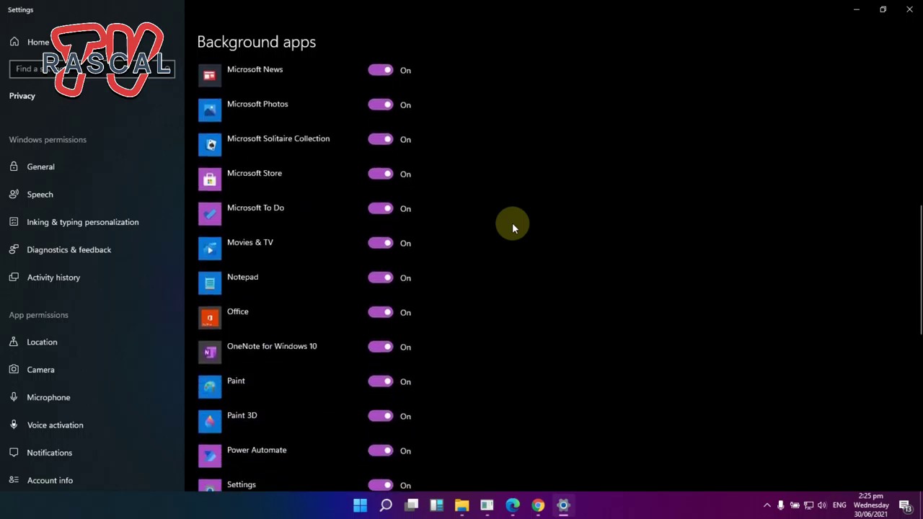
scroll(512, 228, "down", 2)
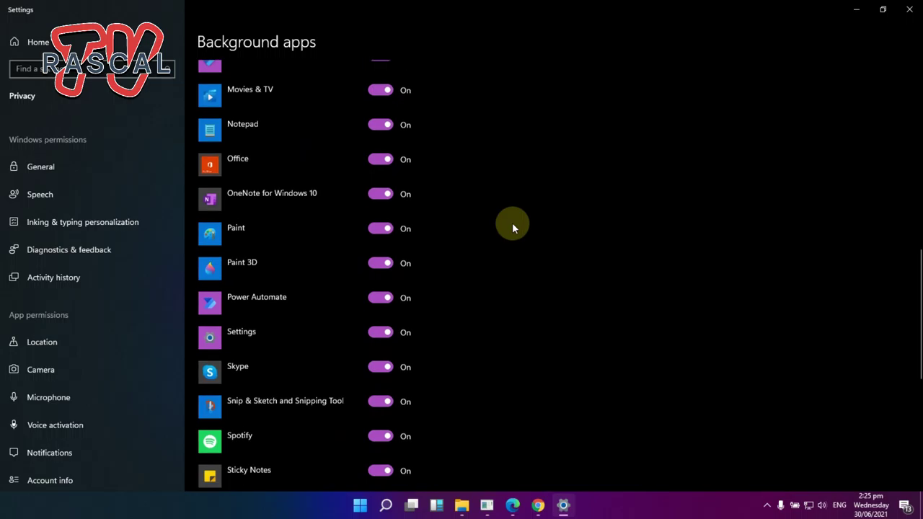
left_click(381, 239)
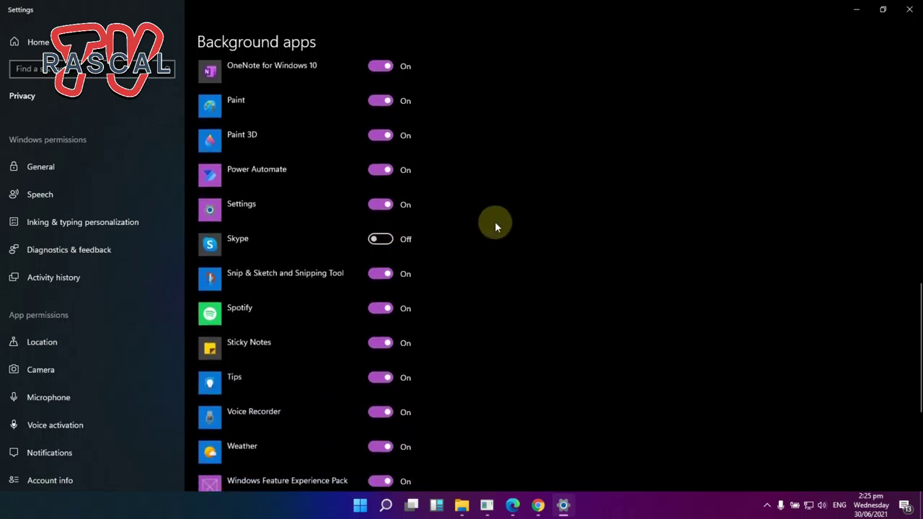
left_click(390, 308)
Circle the background switches of Windows Feature Experience Pack and Spotify in red with the drawing overlay, and clear the marks.
scroll(471, 278, "down", 3)
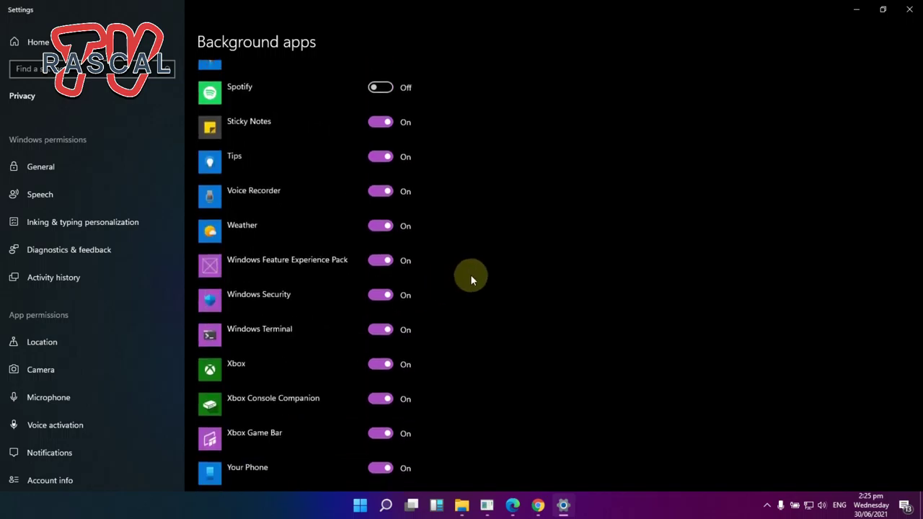
key("ctrl+shift+2")
mouse_move(425, 250)
left_mouse_down()
mouse_move(362, 258)
mouse_move(386, 270)
mouse_move(425, 254)
left_mouse_up()
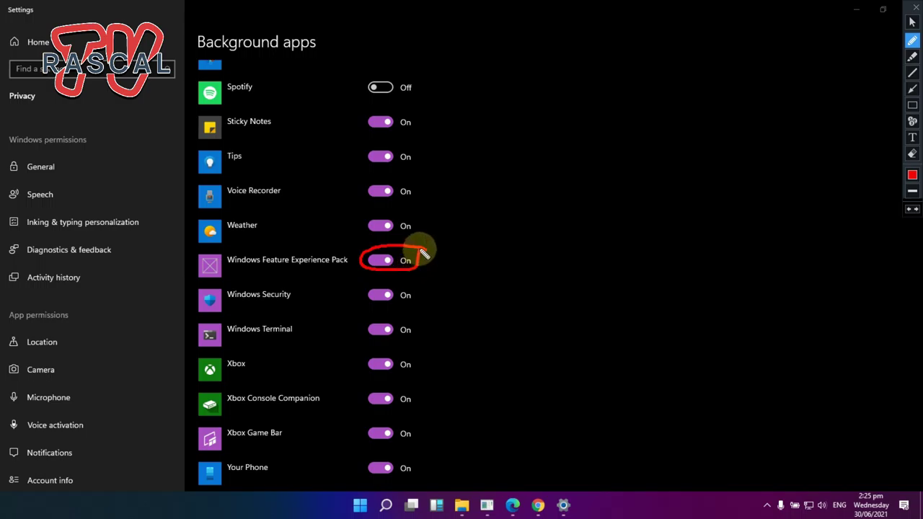
mouse_move(432, 78)
left_mouse_down()
mouse_move(404, 66)
mouse_move(368, 101)
mouse_move(433, 83)
mouse_move(430, 75)
left_mouse_up()
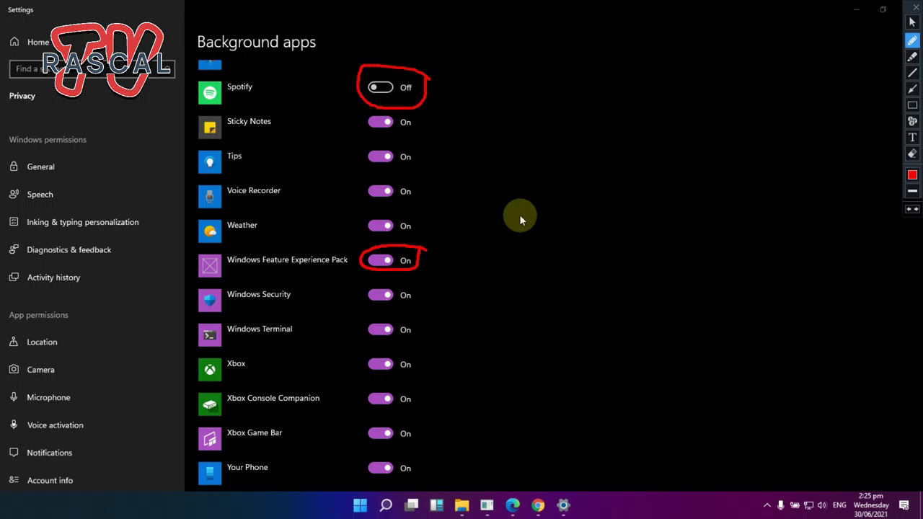
key("Escape")
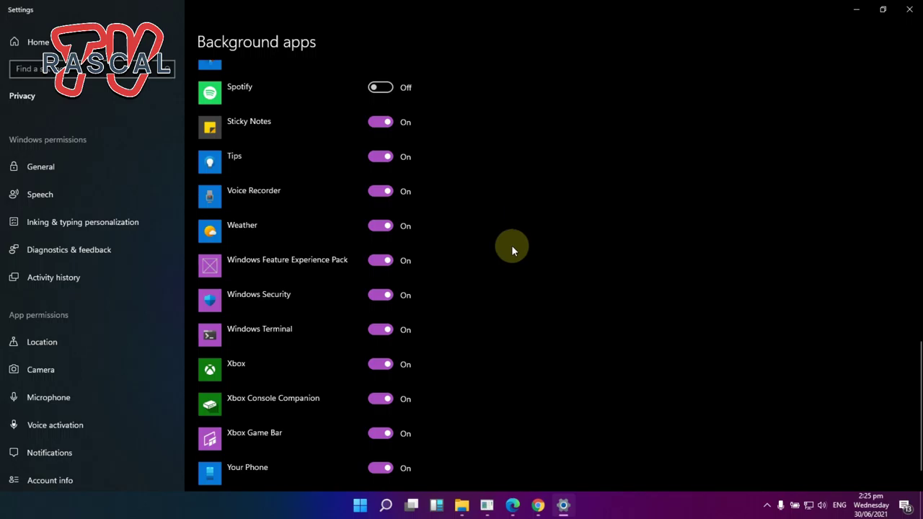
Switch Spotify's background permission on and back off.
scroll(492, 225, "up", 3)
left_click(381, 235)
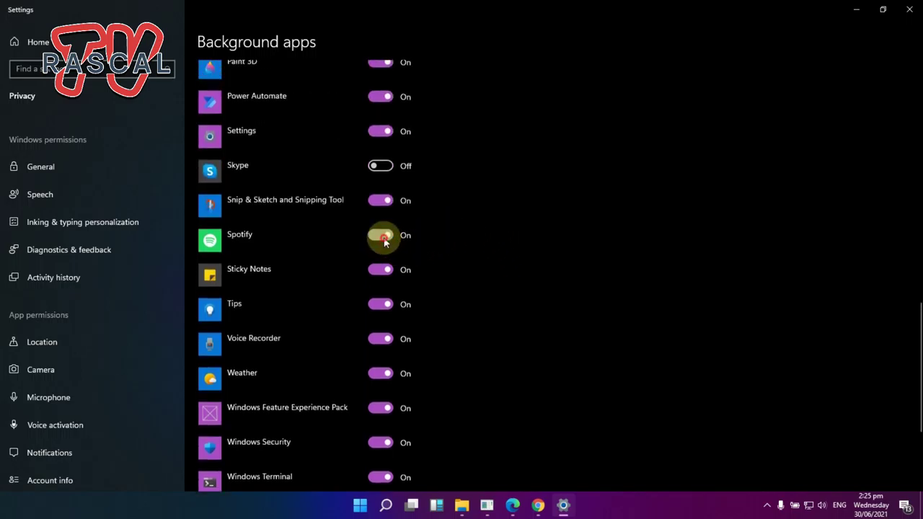
left_click(381, 235)
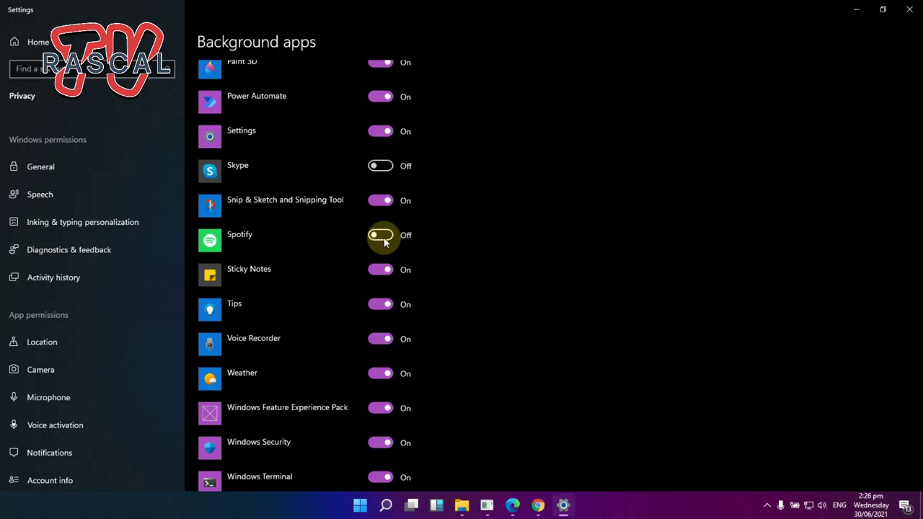
Review the background apps list for other unneeded apps and turn off background running for Microsoft News.
scroll(449, 234, "down", 4)
scroll(449, 233, "up", 5)
scroll(449, 233, "up", 4)
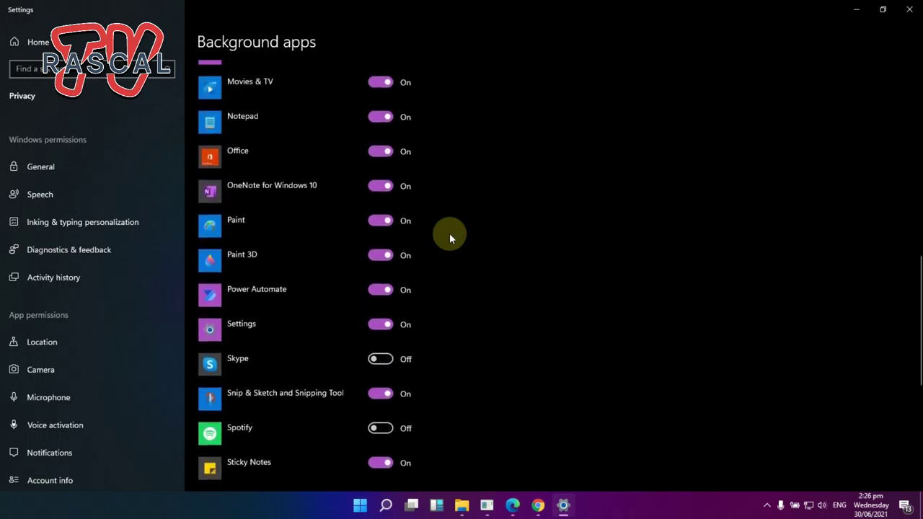
scroll(449, 233, "up", 2)
scroll(450, 238, "up", 4)
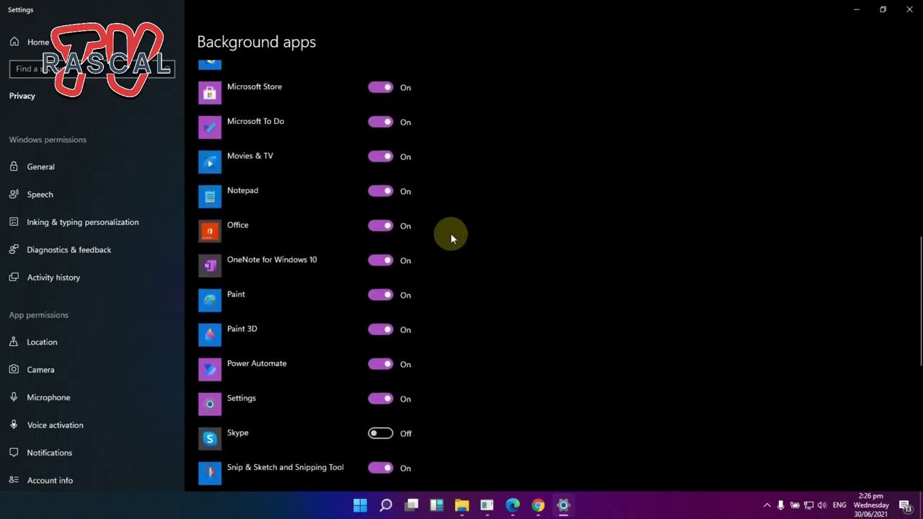
scroll(451, 234, "up", 2)
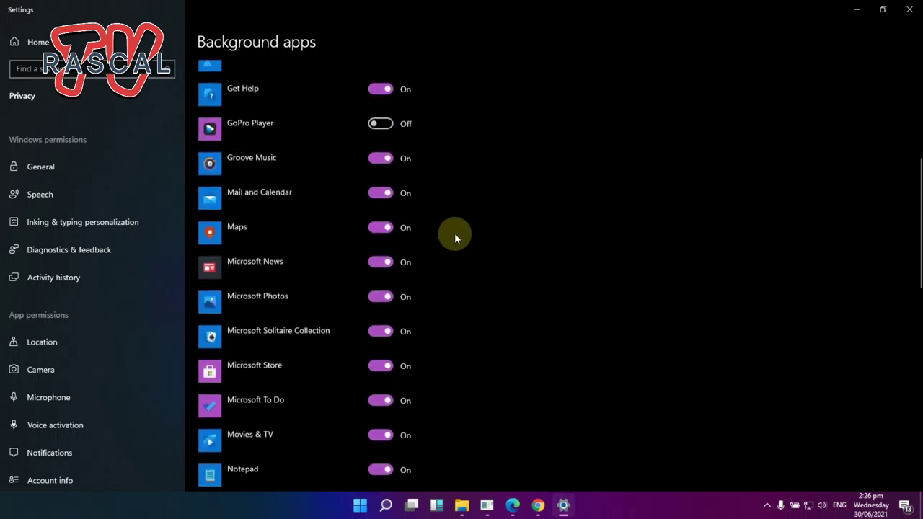
scroll(451, 234, "down", 2)
left_click(380, 190)
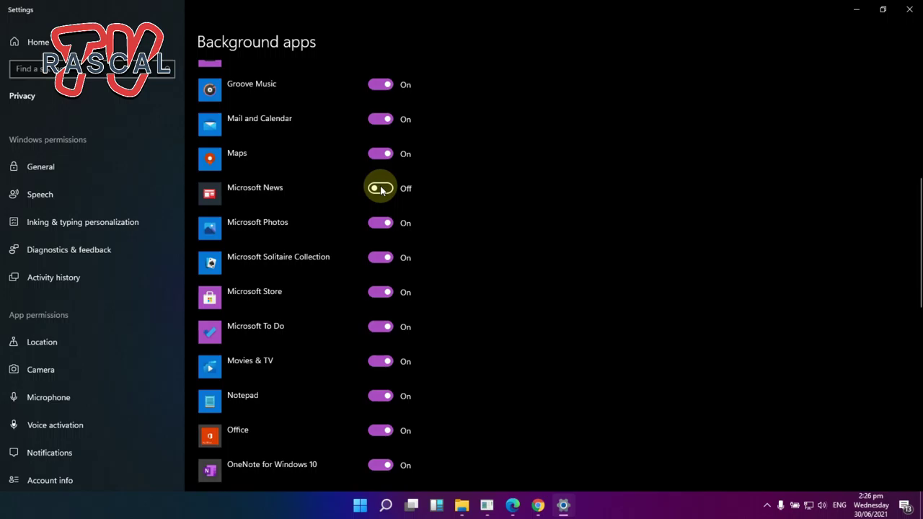
scroll(438, 207, "up", 2)
scroll(439, 209, "up", 2)
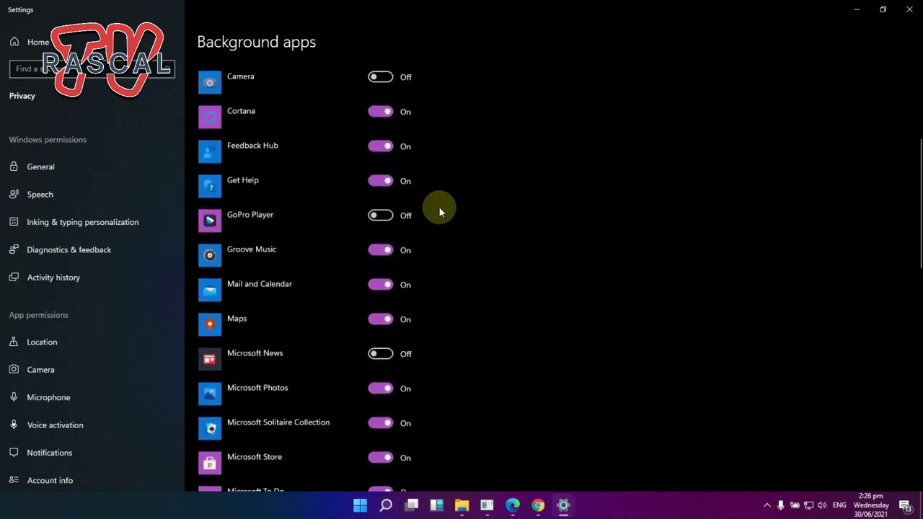
scroll(440, 208, "up", 3)
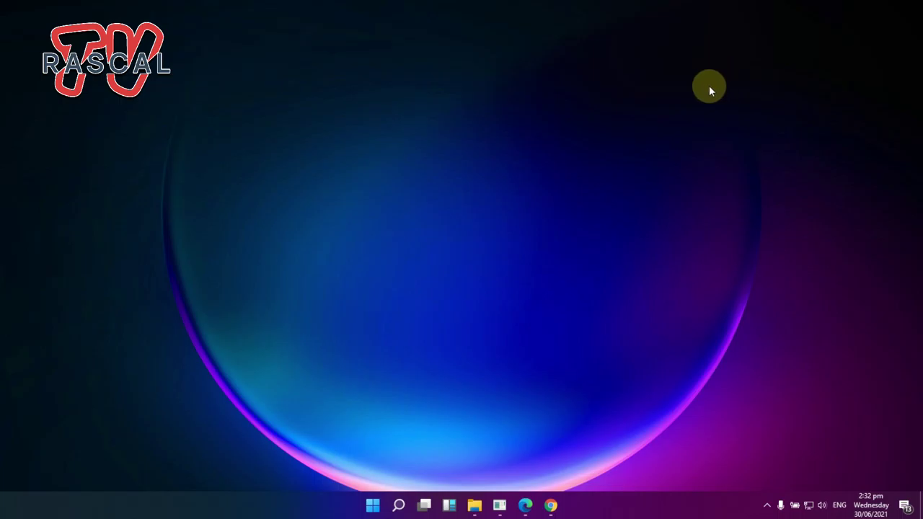
Draw a green arrow pointing at the taskbar search icon with the drawing overlay and clear it.
key("ctrl+shift+2")
left_click_drag(493, 429, 408, 498)
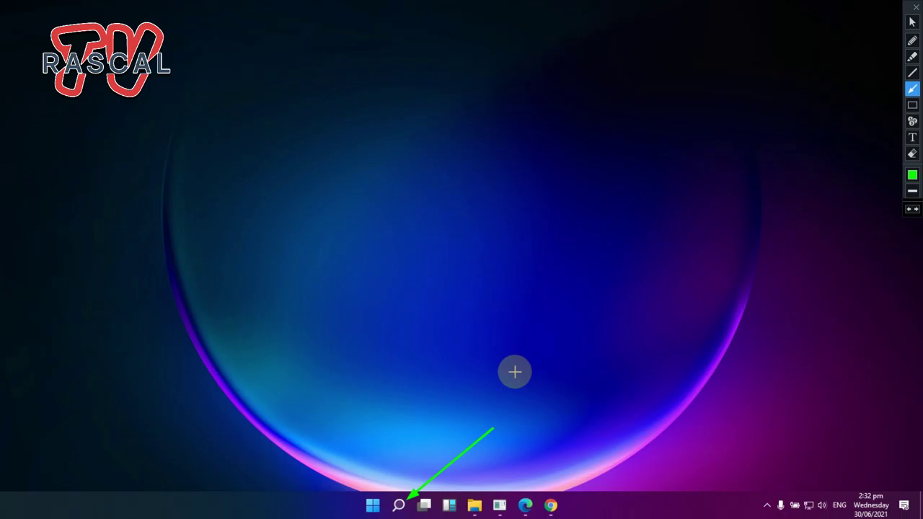
key("ctrl+shift+2")
Search Windows for "account" and open the Manage your account settings.
left_click(398, 505)
type("accout")
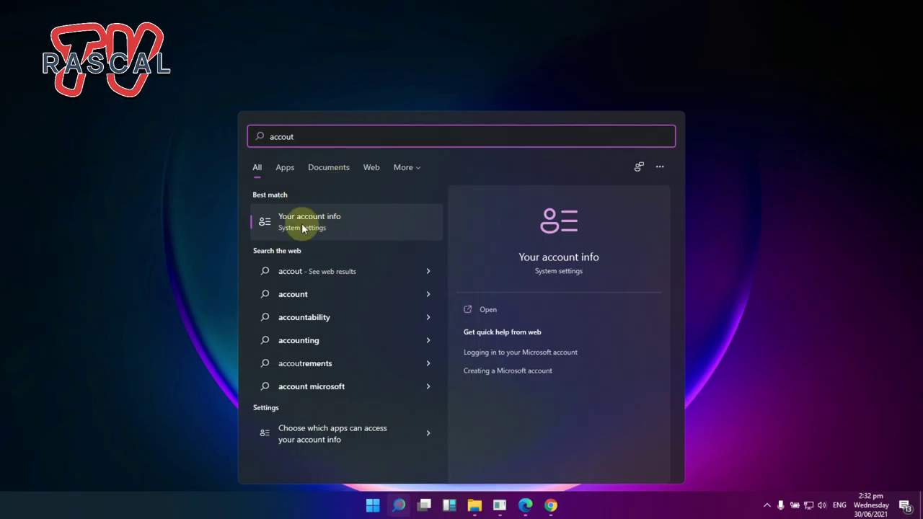
key("BackSpace")
type("nt")
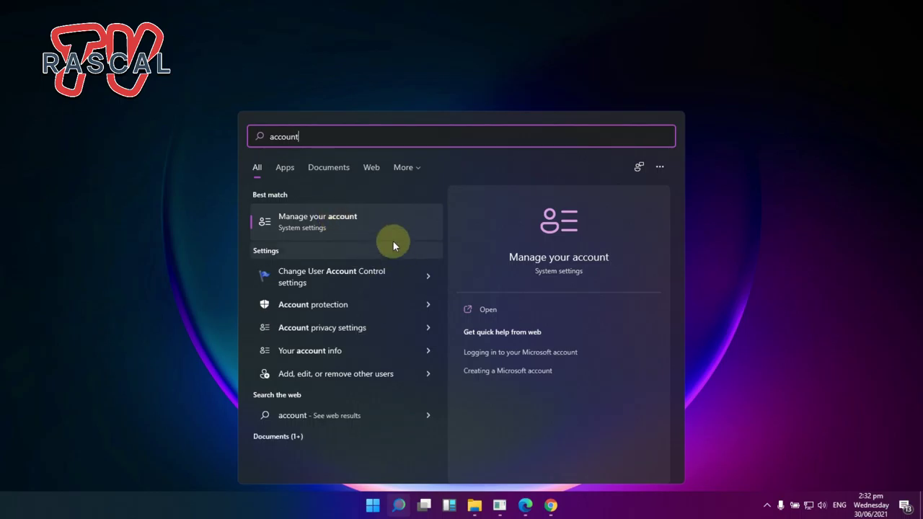
left_click(341, 230)
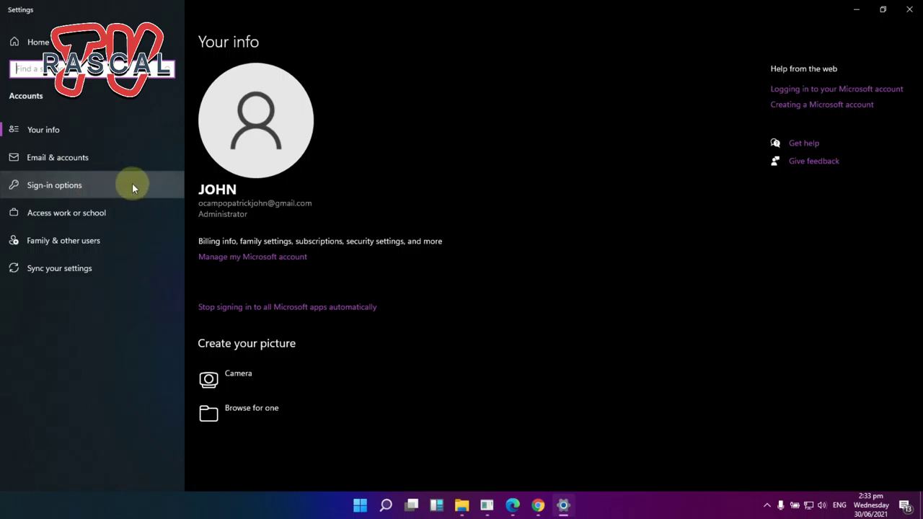
Point a green arrow at Sign-in options with the drawing overlay, clear it, and open the Sign-in options page.
key("ctrl+shift+d")
left_click_drag(238, 186, 97, 185)
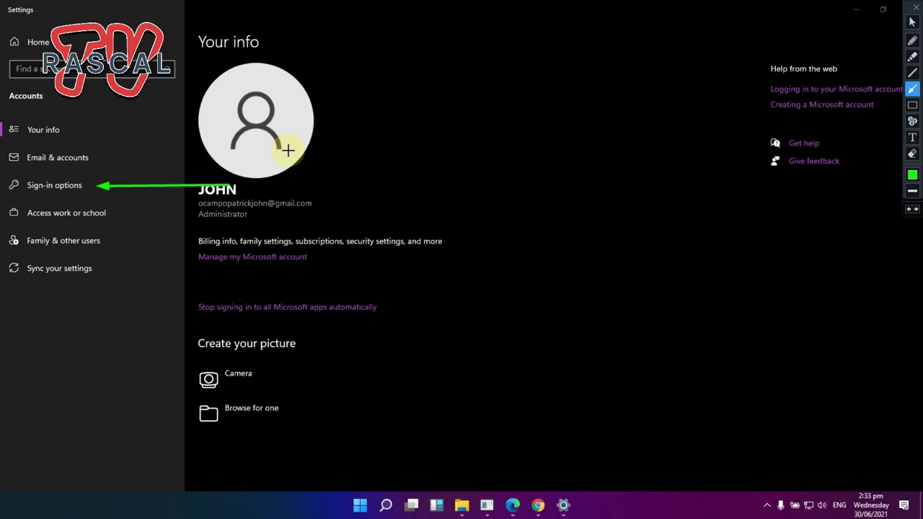
key("ctrl+shift+d")
left_click(94, 176)
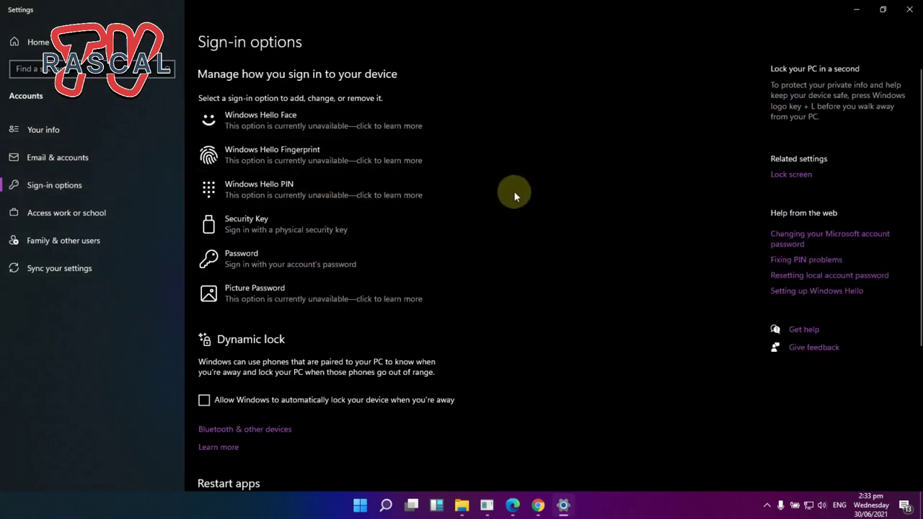
Draw a green arrow pointing at the Restart apps heading with the drawing overlay and clear it.
key("ctrl+shift+d")
mouse_move(483, 173)
left_mouse_down()
mouse_move(481, 398)
mouse_move(274, 478)
left_mouse_up()
key("ctrl+shift+d")
key("ctrl+shift+d")
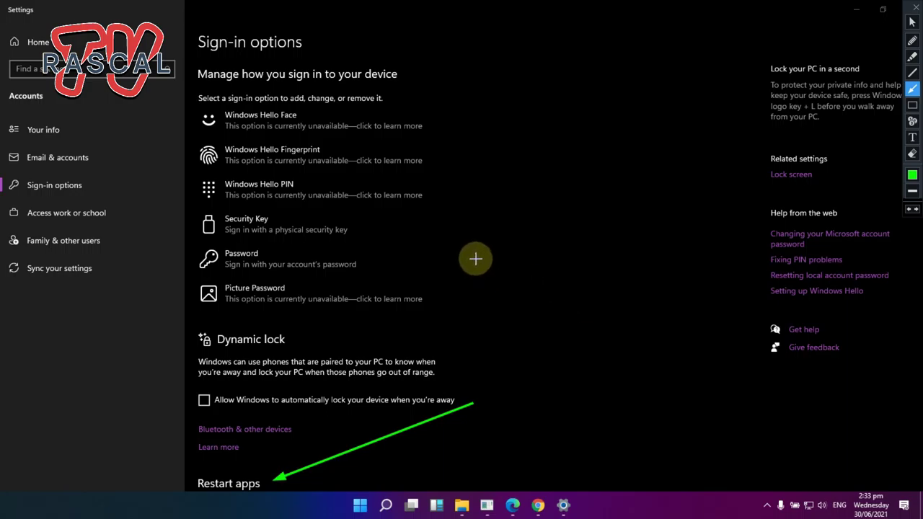
key("ctrl+shift+d")
Switch the automatic saving and restarting of apps on and back off, and mark its switch with an arrow.
scroll(475, 262, "down", 5)
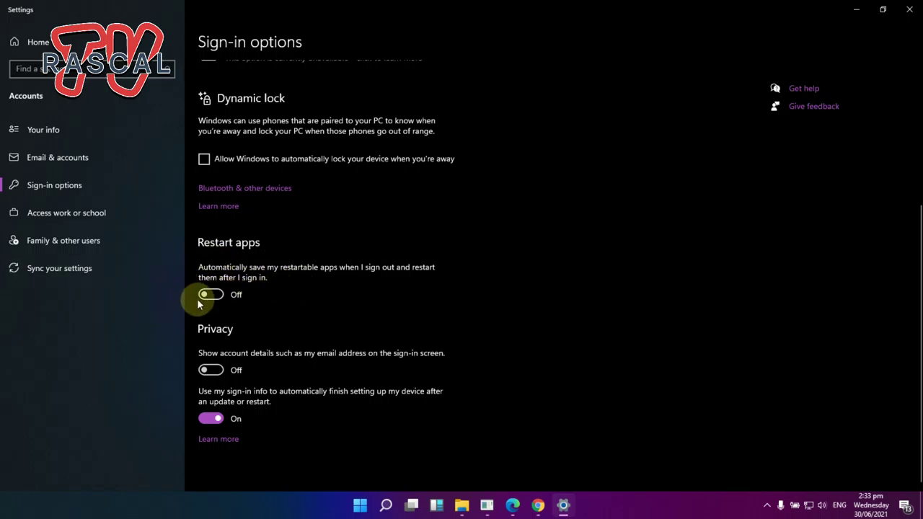
left_click(212, 295)
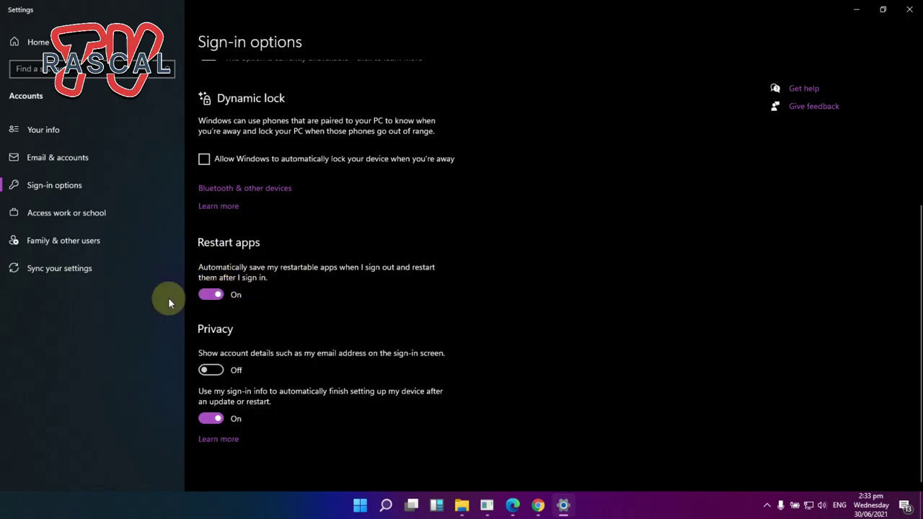
left_click(207, 295)
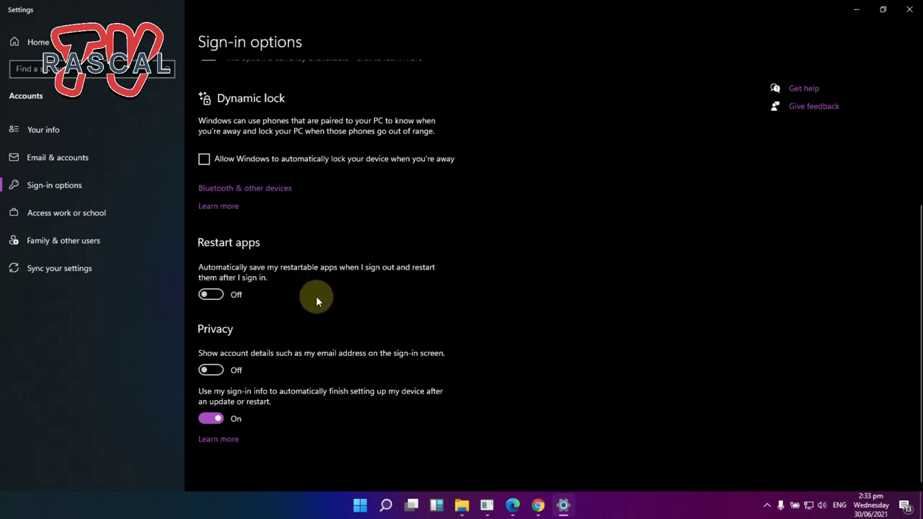
key("ctrl+shift+a")
left_click_drag(323, 295, 247, 291)
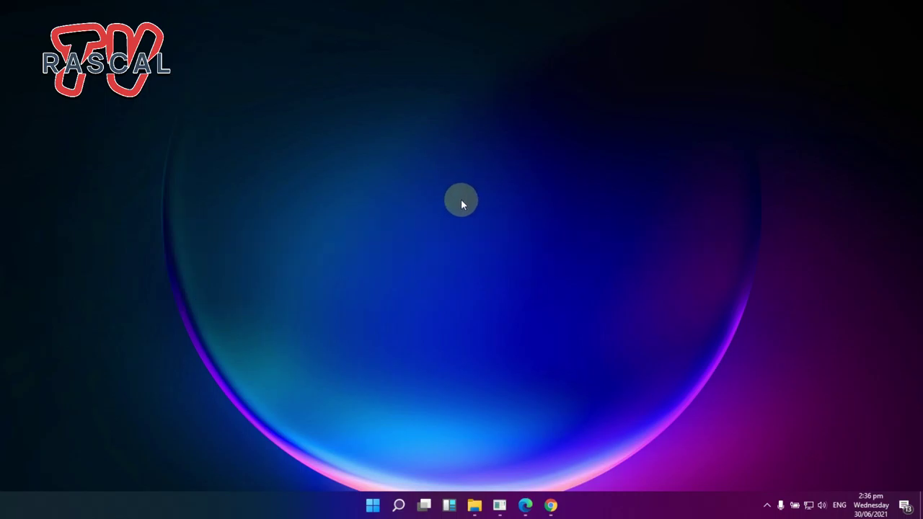
Search Windows for "startup" and open the Startup Apps settings.
left_click(398, 505)
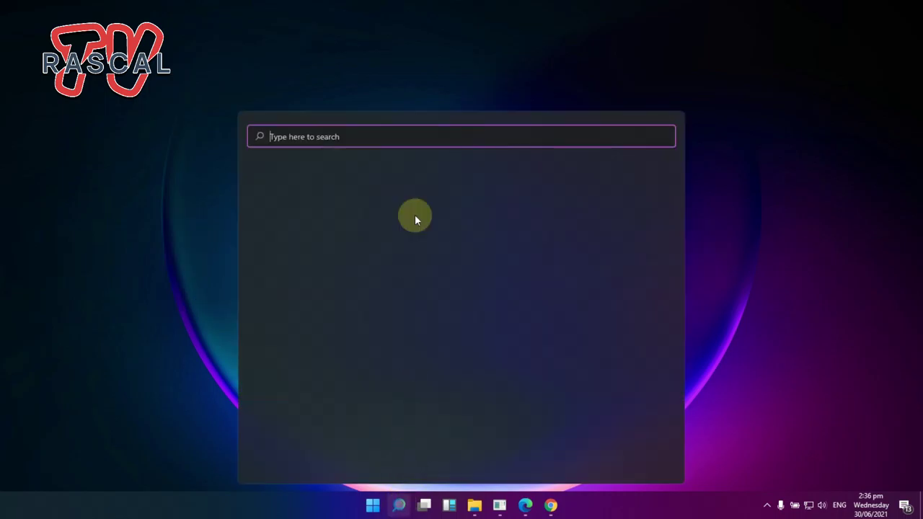
type("st")
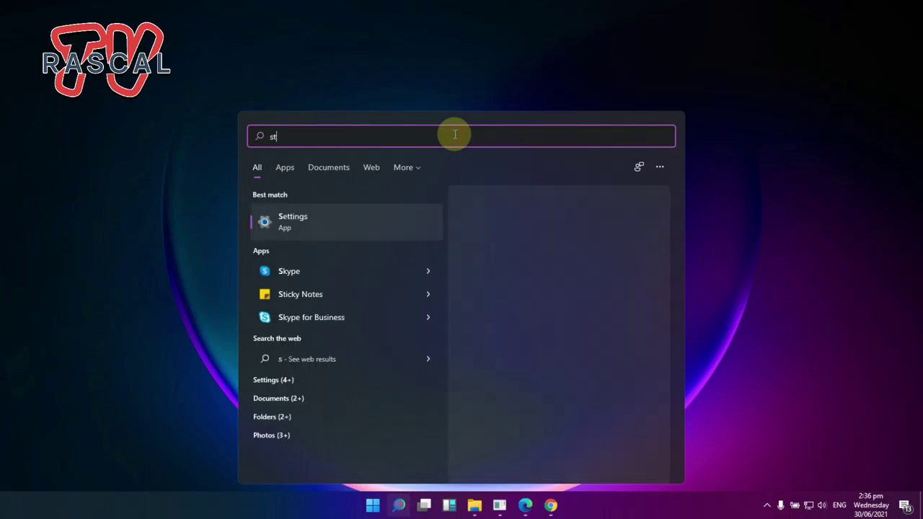
type("artup")
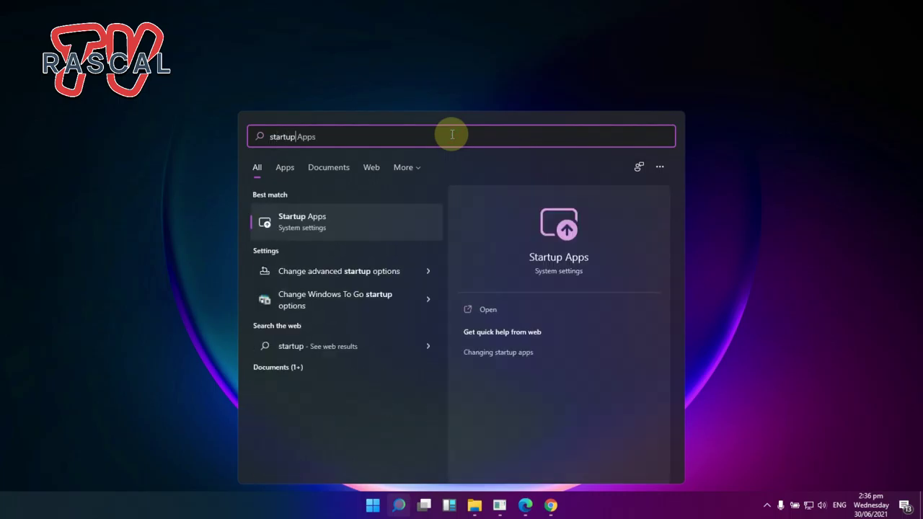
left_click(325, 228)
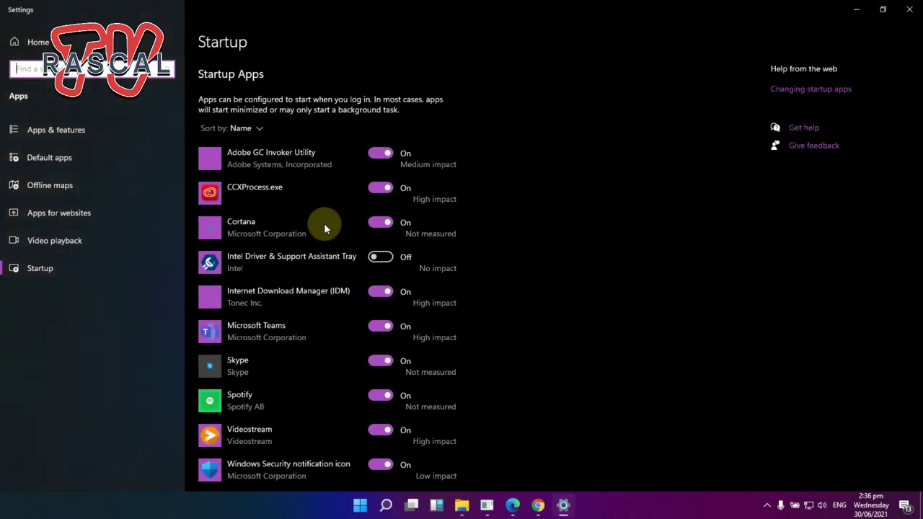
Turn off launching at startup for Skype, Spotify, Videostream and µTorrent Web.
scroll(324, 226, "down", 2)
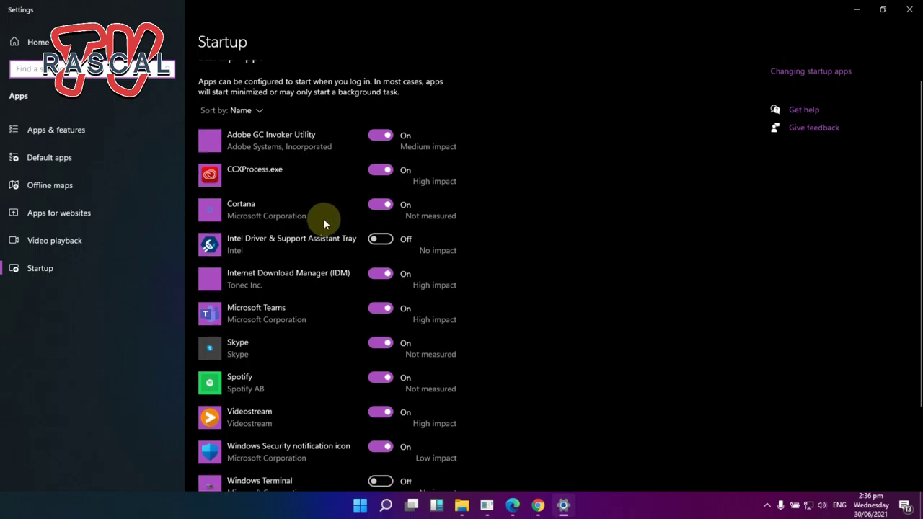
scroll(324, 219, "down", 2)
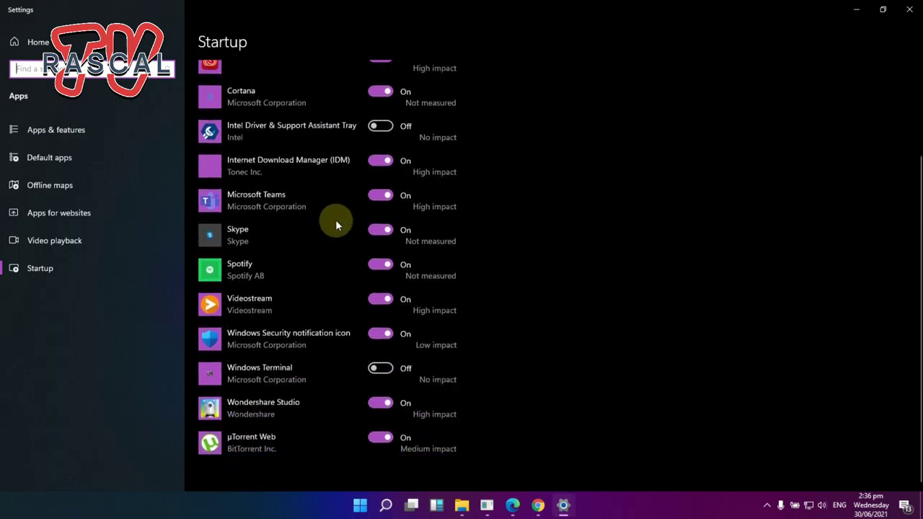
left_click(386, 229)
left_click(389, 265)
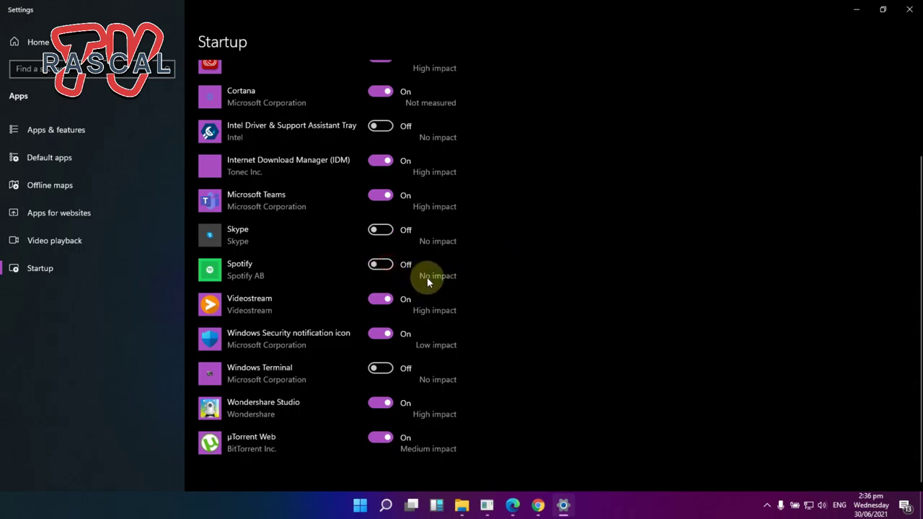
left_click(388, 298)
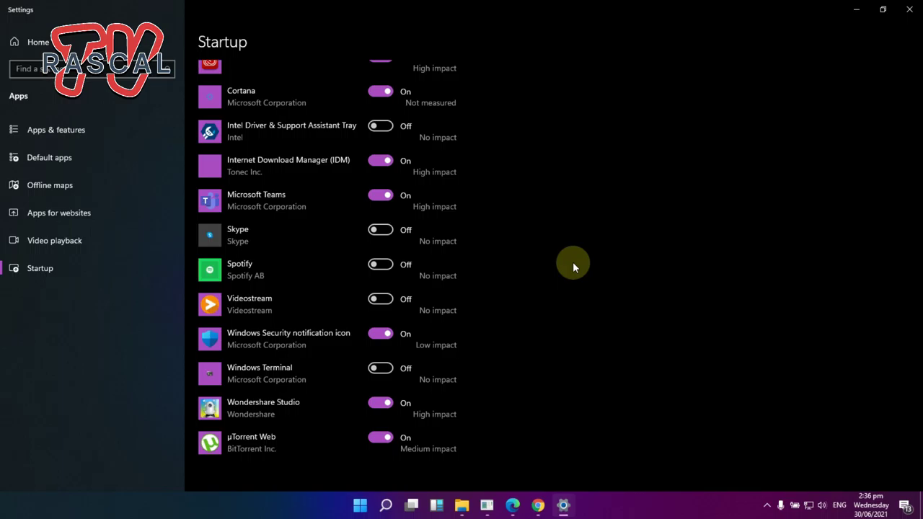
scroll(573, 262, "up", 3)
scroll(573, 262, "down", 3)
left_click(380, 437)
Check which programs run among the hidden system tray icons and review the startup apps list.
left_click(768, 505)
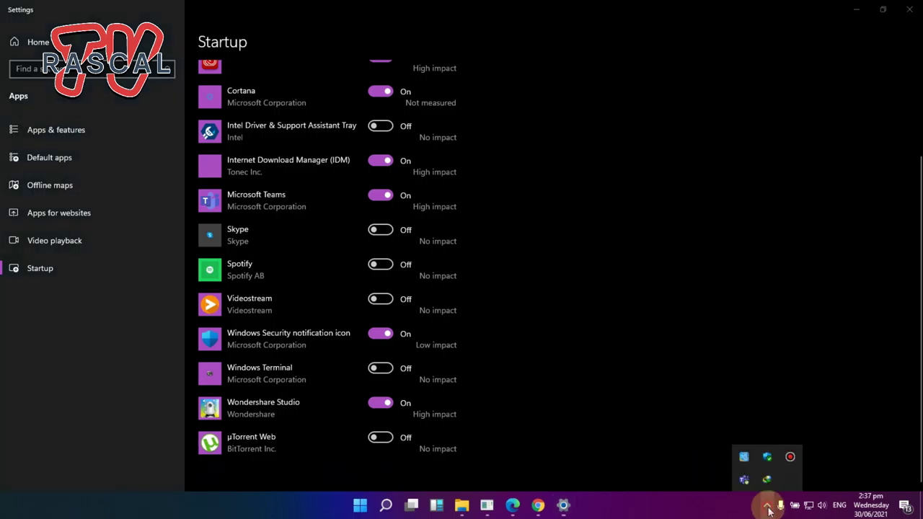
left_click(627, 415)
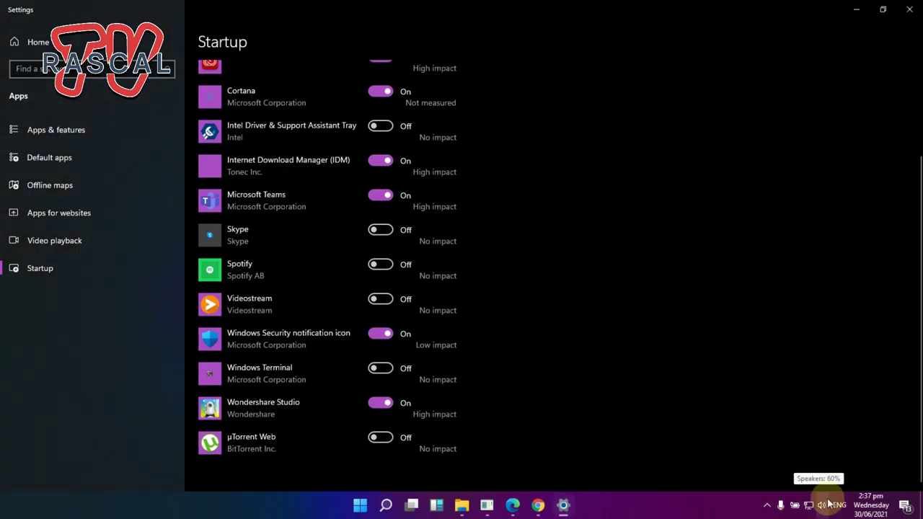
left_click(767, 506)
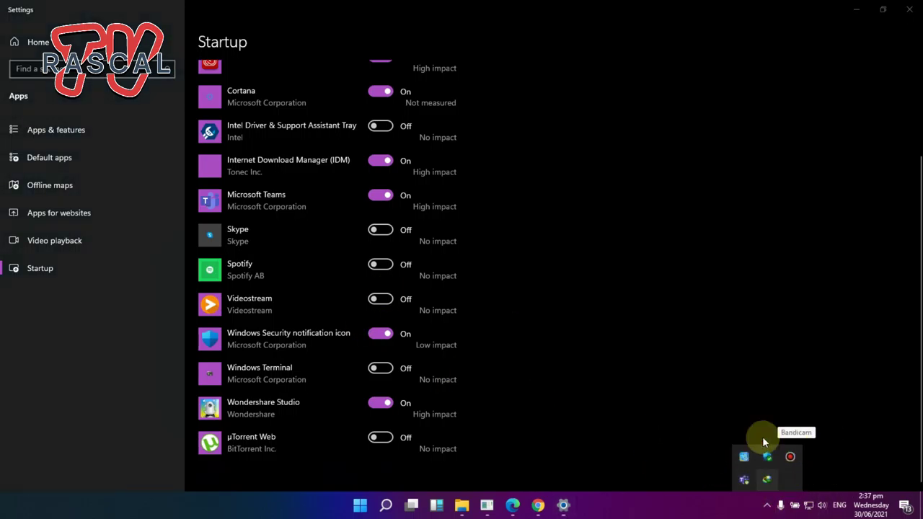
left_click(533, 325)
scroll(533, 324, "up", 5)
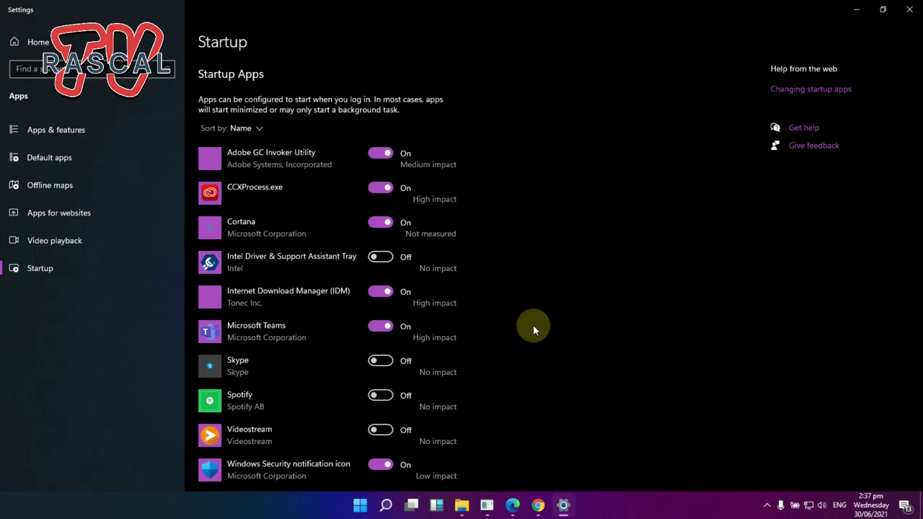
scroll(534, 330, "down", 3)
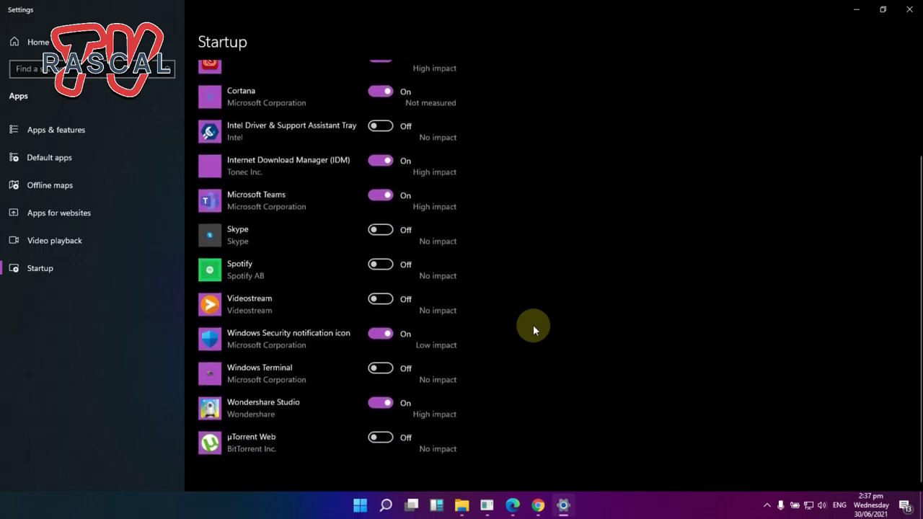
scroll(534, 329, "up", 3)
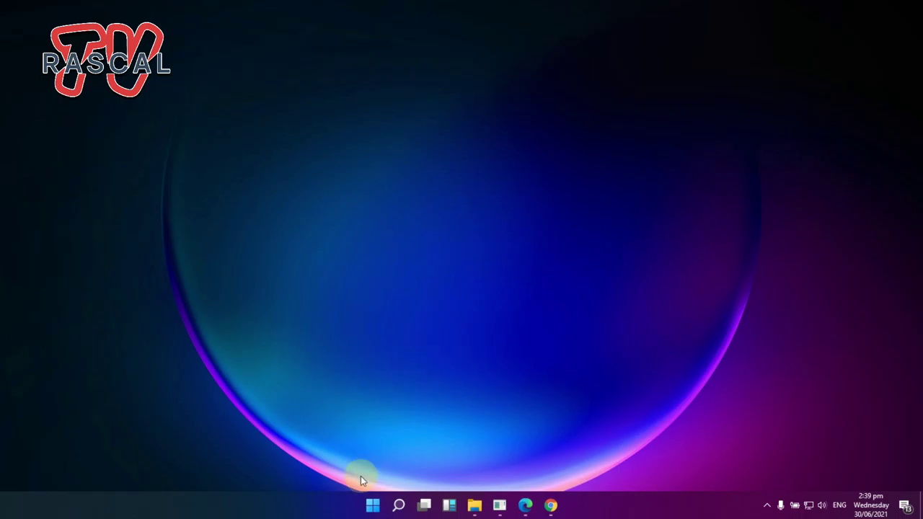
View the power options that include Restart and dismiss them without restarting the PC.
left_click(372, 506)
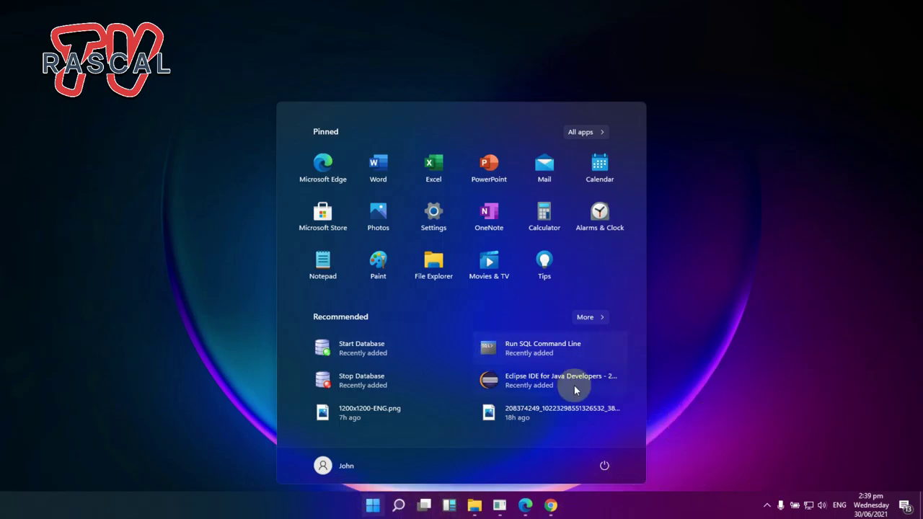
left_click(605, 467)
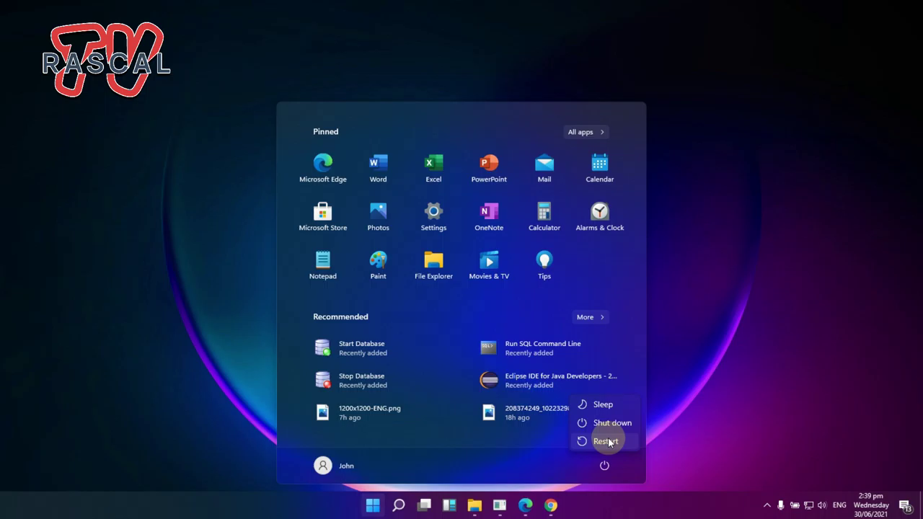
left_click(677, 401)
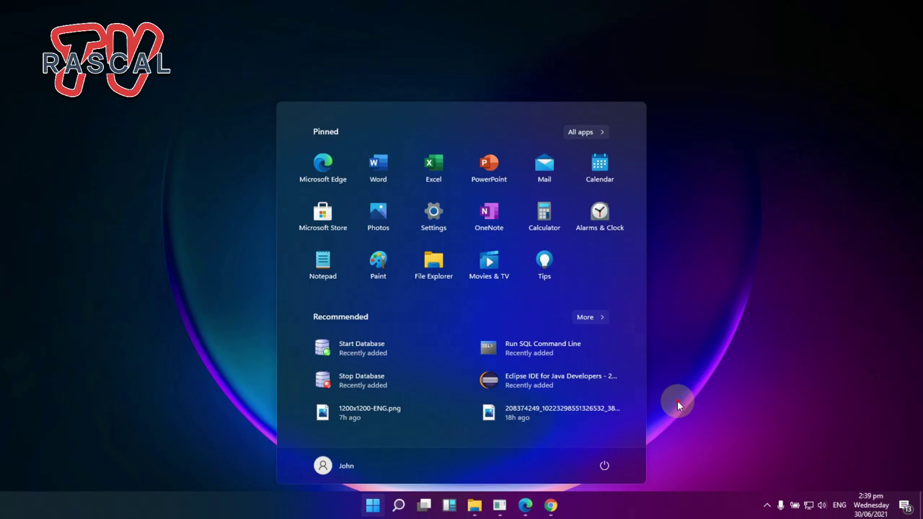
left_click(677, 401)
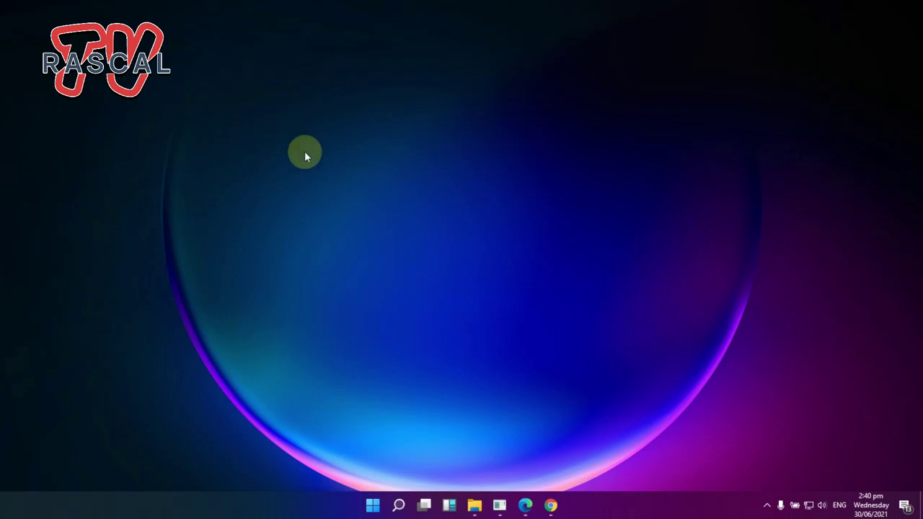
left_click(373, 508)
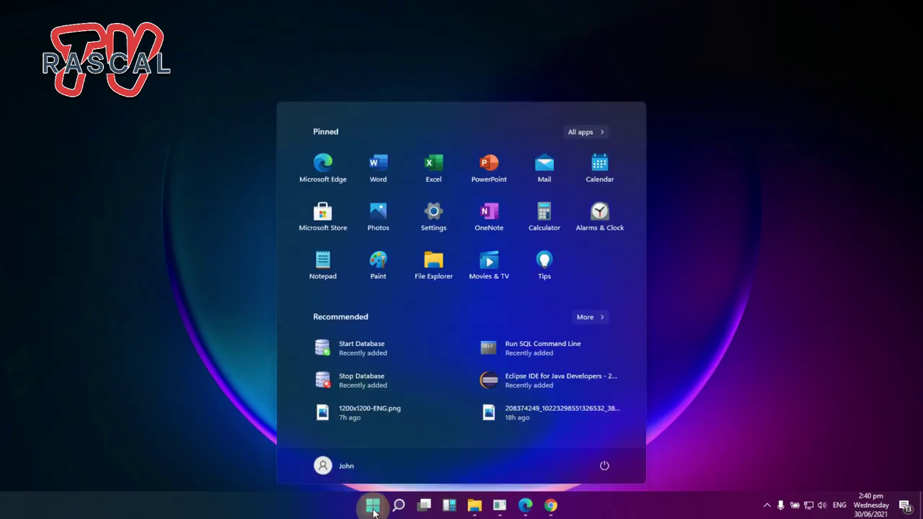
left_click(603, 466)
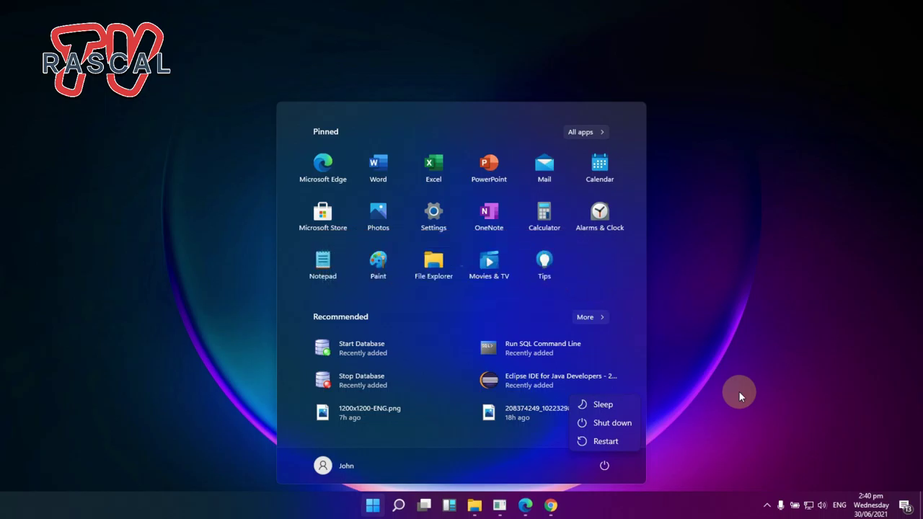
left_click(739, 392)
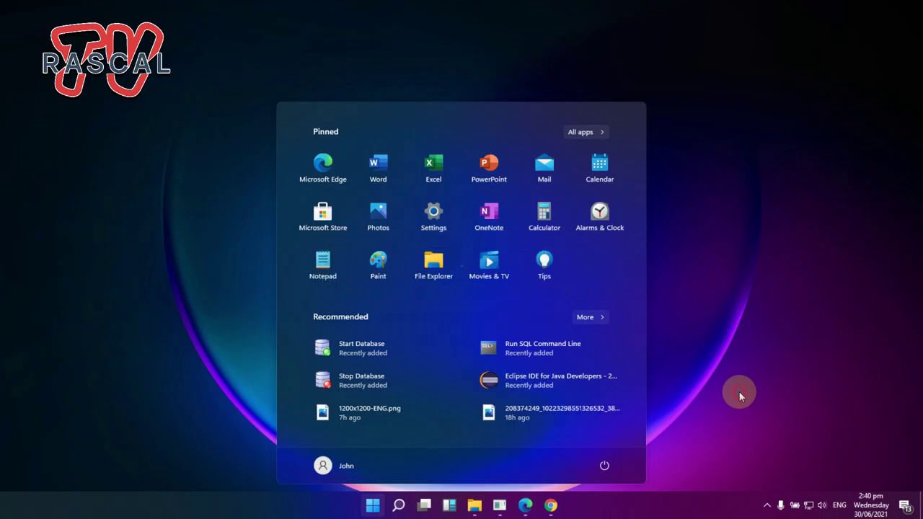